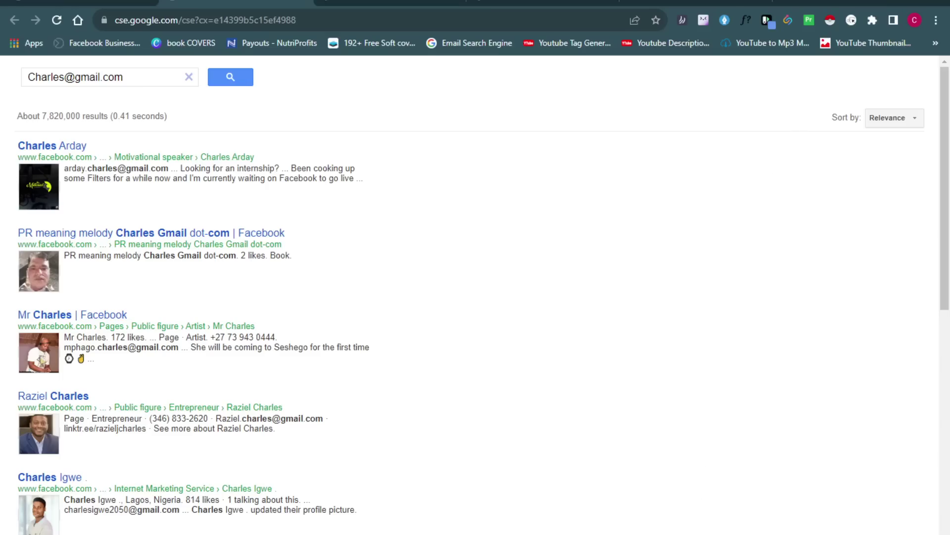
key(alt+Tab)
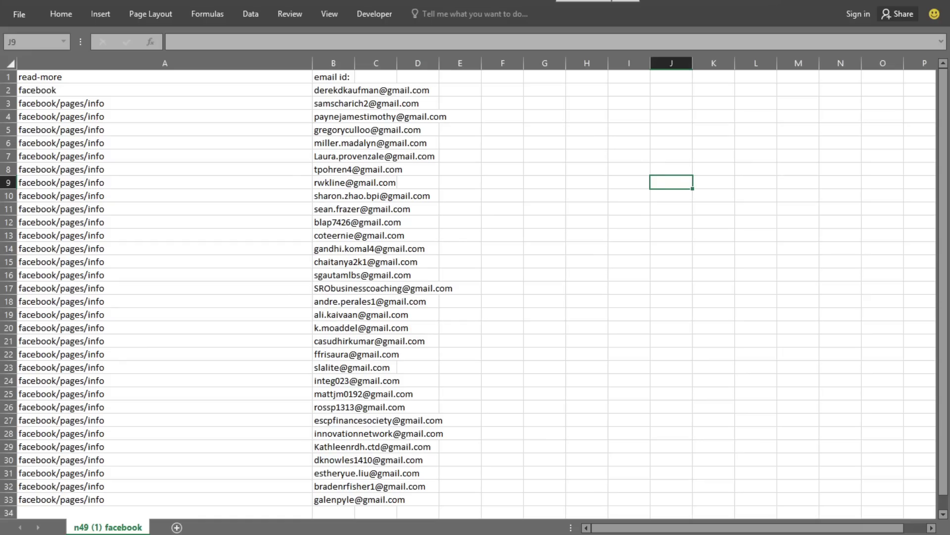
key(alt+Tab)
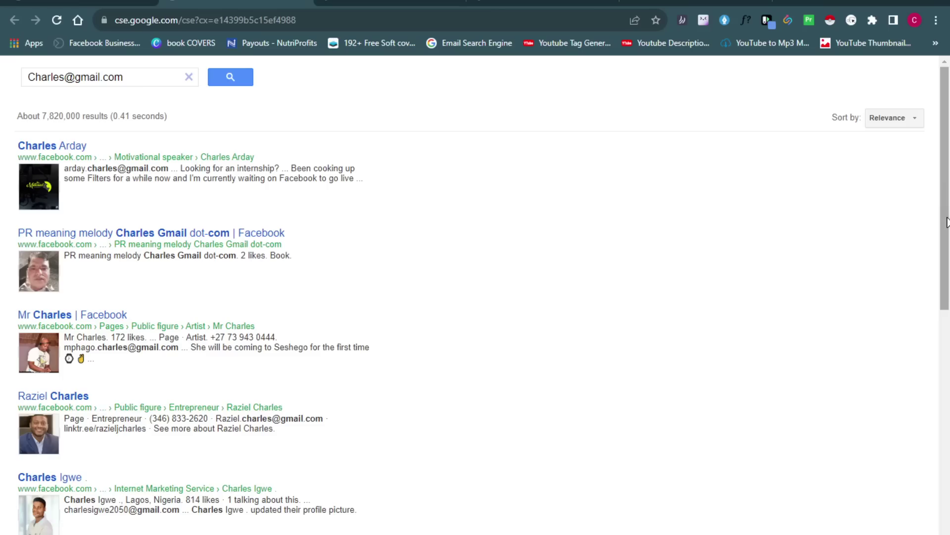
Scroll down through the search results
scroll(947, 232, down, 1)
scroll(947, 232, down, 5)
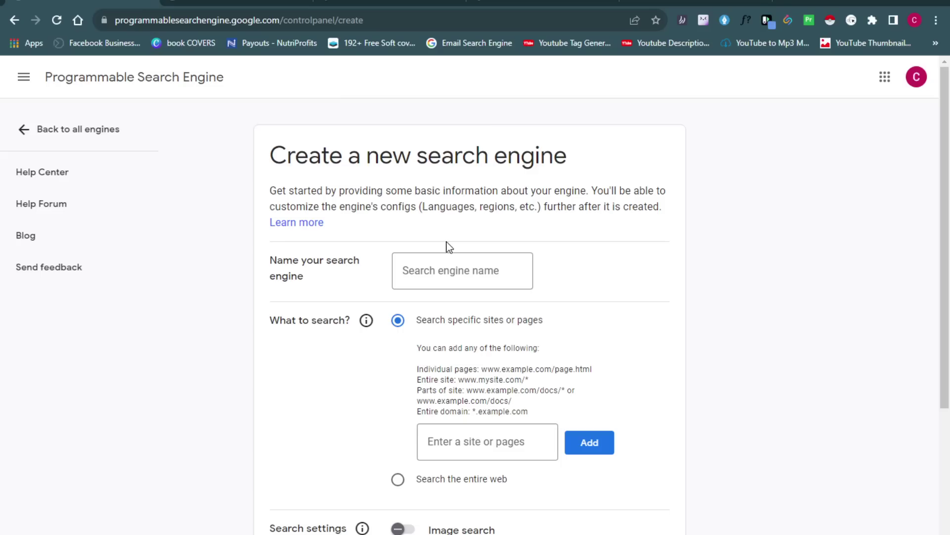
Enter 'Facebook Email Enter' as the search engine name, then select the site entry box
click(451, 272)
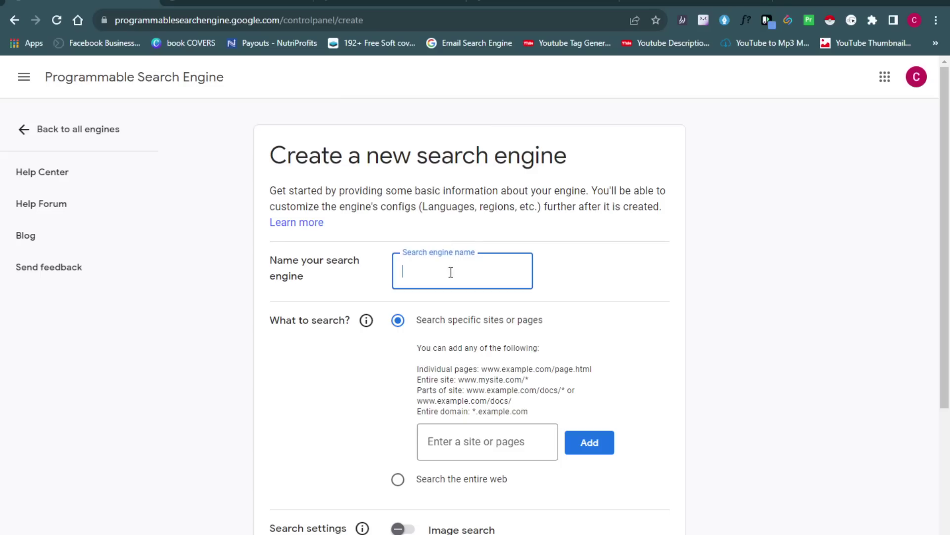
text(Fac)
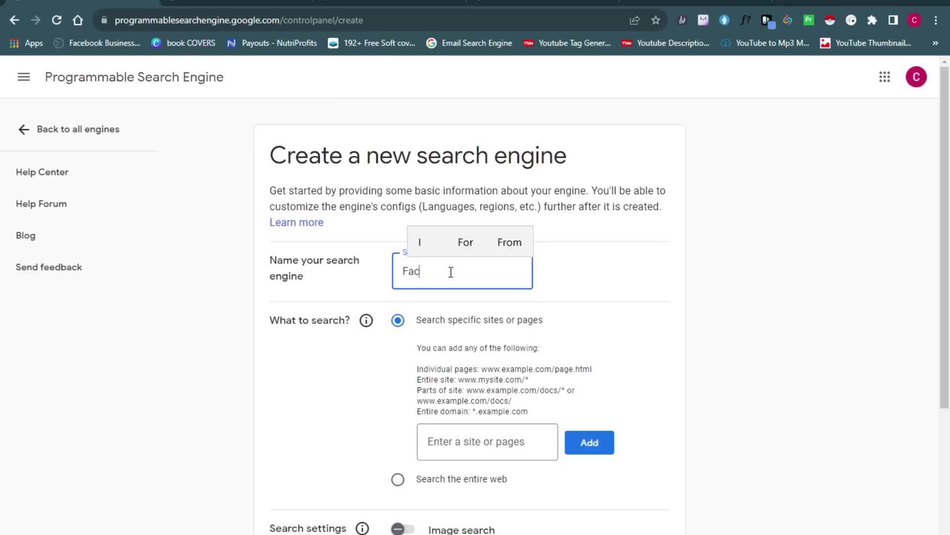
text(eob)
key(BackSpace)
key(BackSpace)
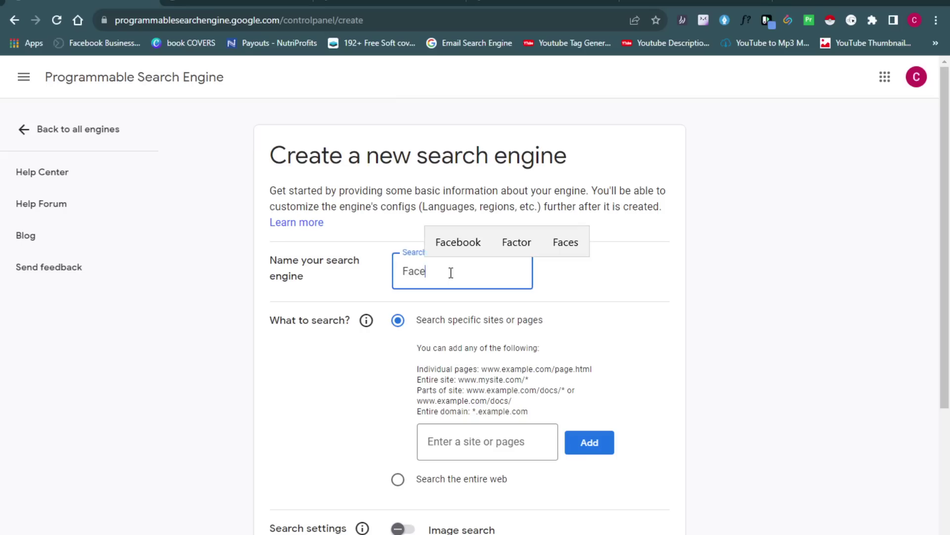
text(book)
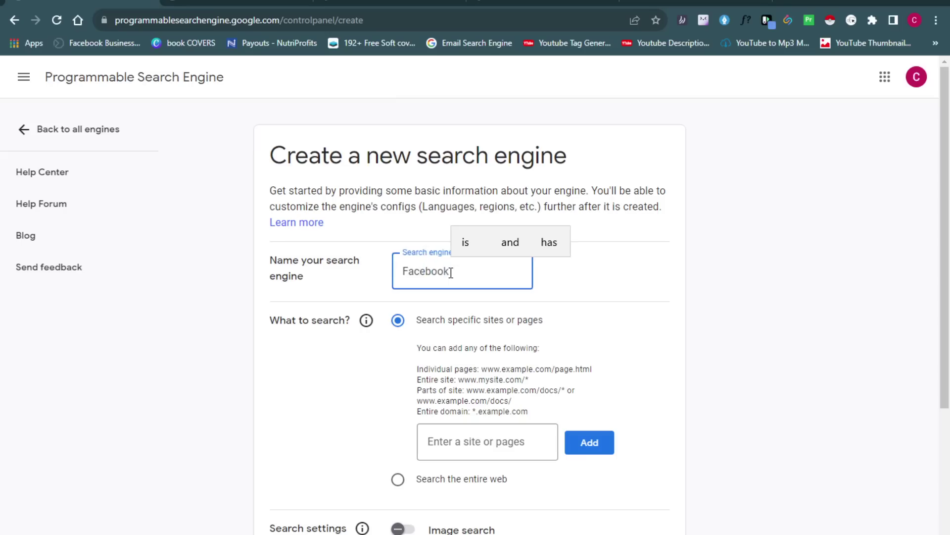
text( Email )
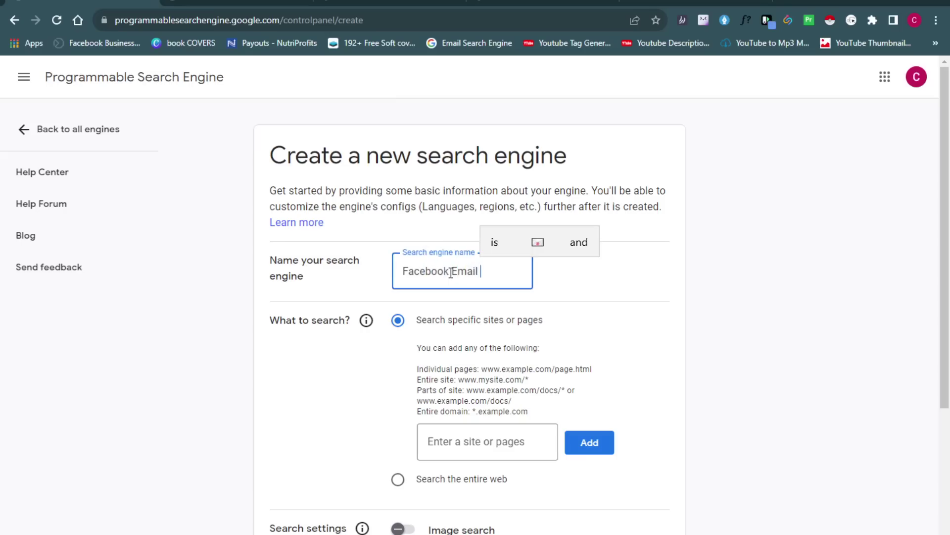
text(Enter)
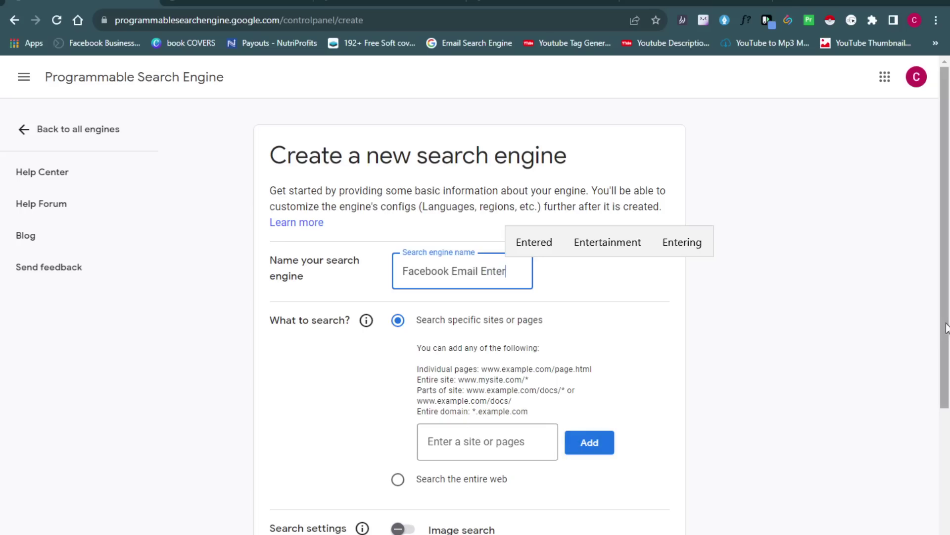
scroll(948, 389, down, 1)
scroll(949, 389, down, 2)
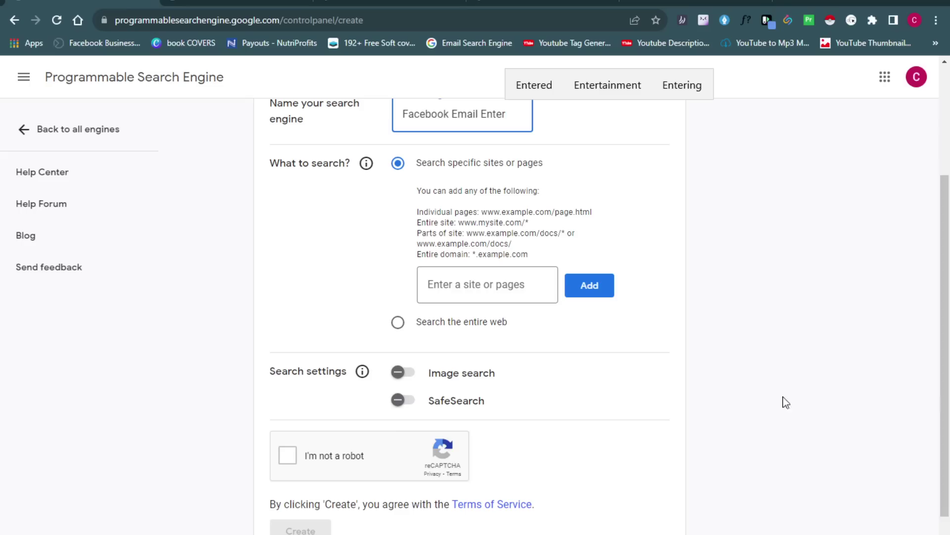
click(520, 277)
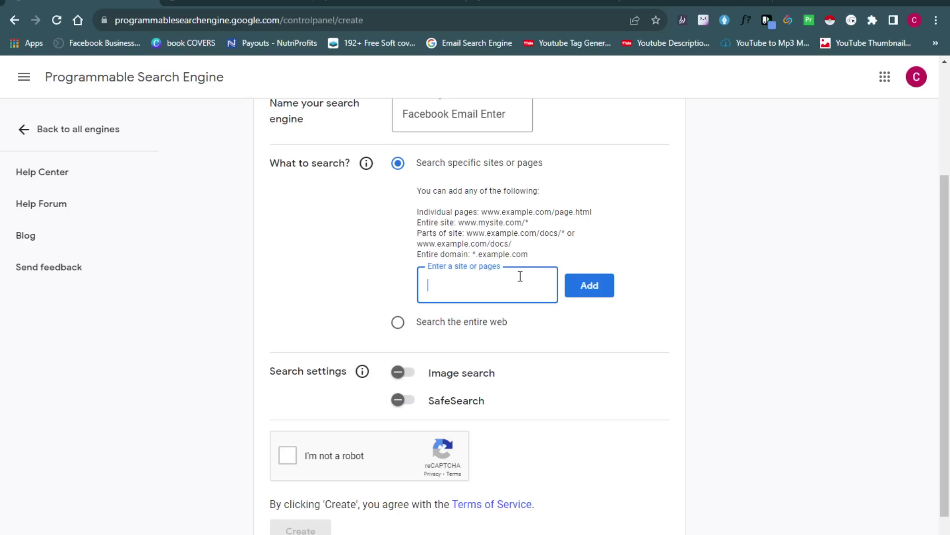
click(432, 2)
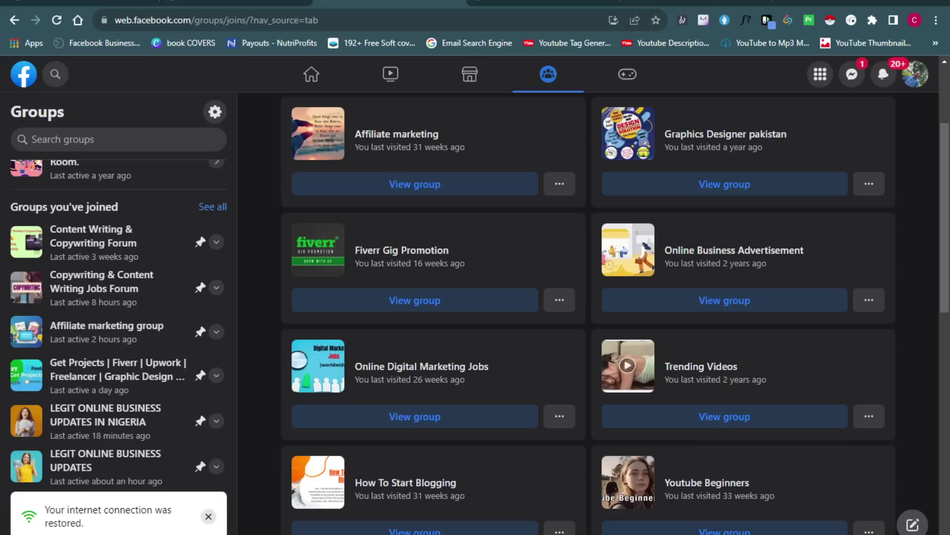
click(387, 17)
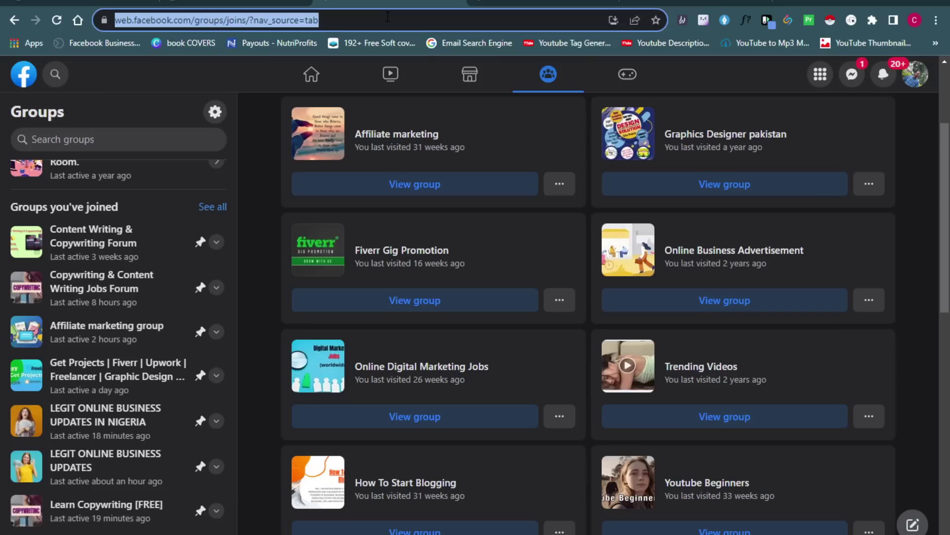
click(311, 74)
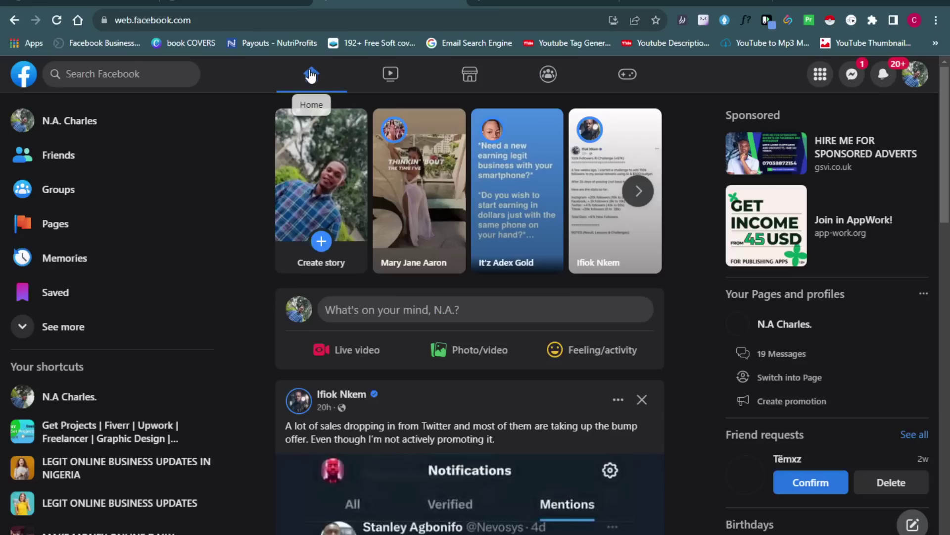
click(267, 19)
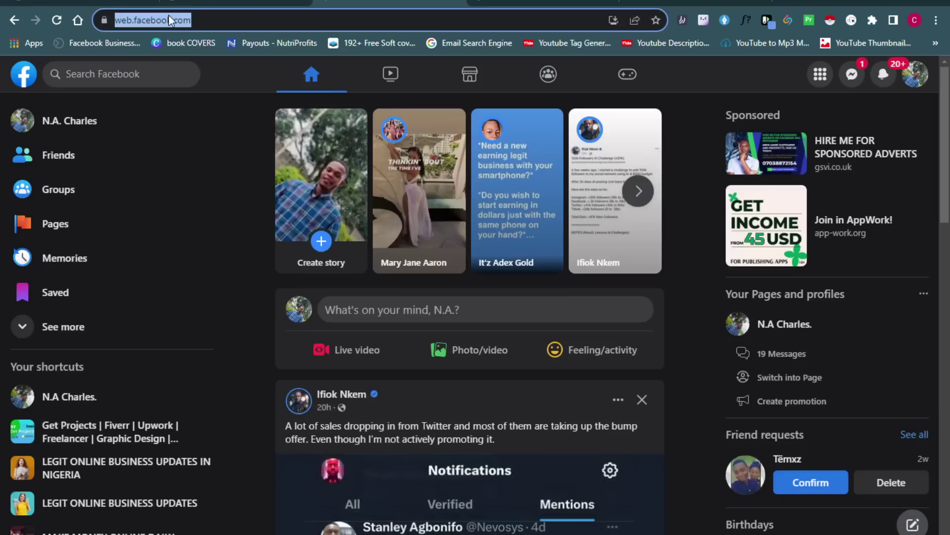
right_click(169, 15)
click(202, 88)
click(238, 6)
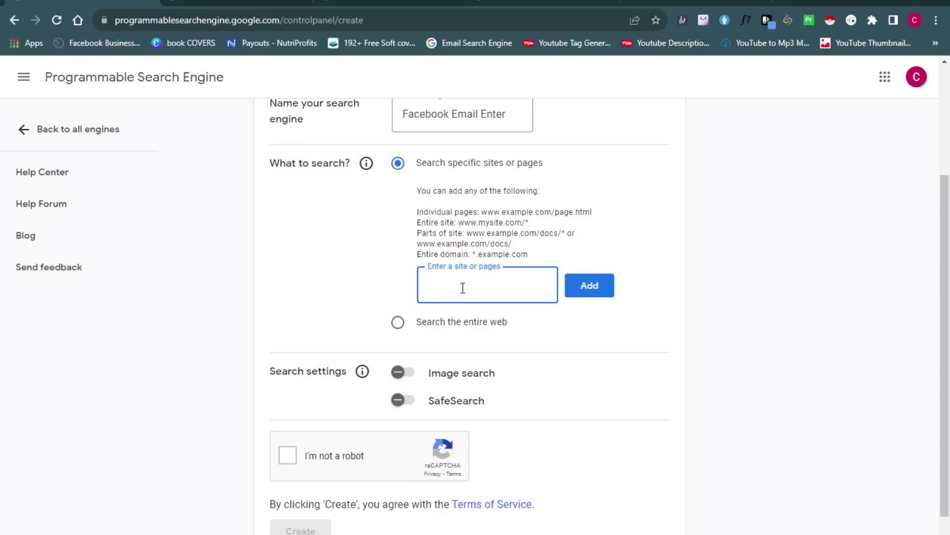
key(ctrl+v)
click(594, 294)
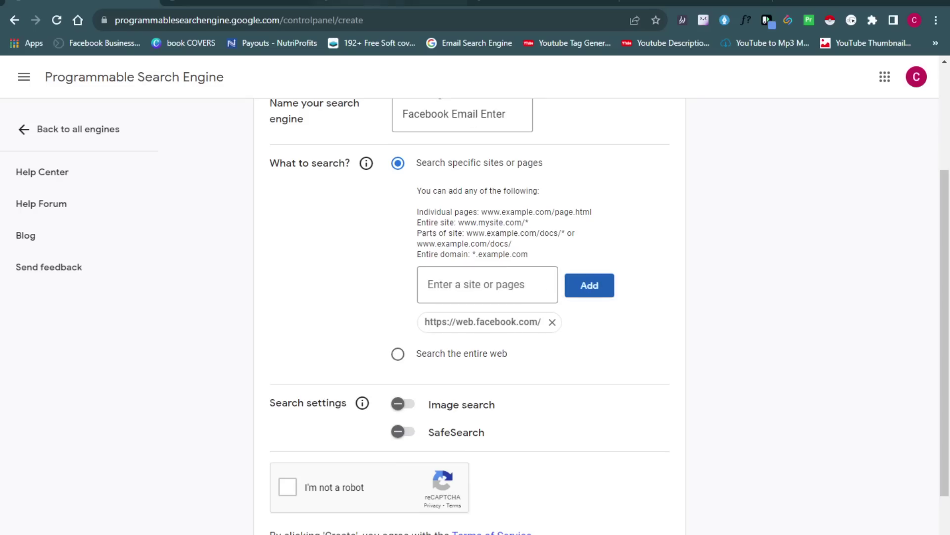
Copy the Facebook Groups feed address and add web.facebook.com/groups/feed/ as a second site
key(ctrl+3)
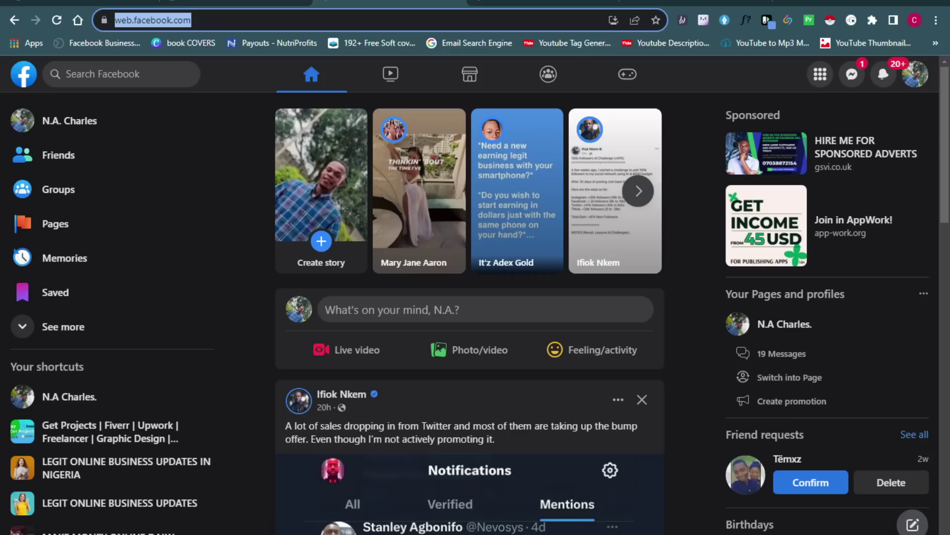
click(78, 192)
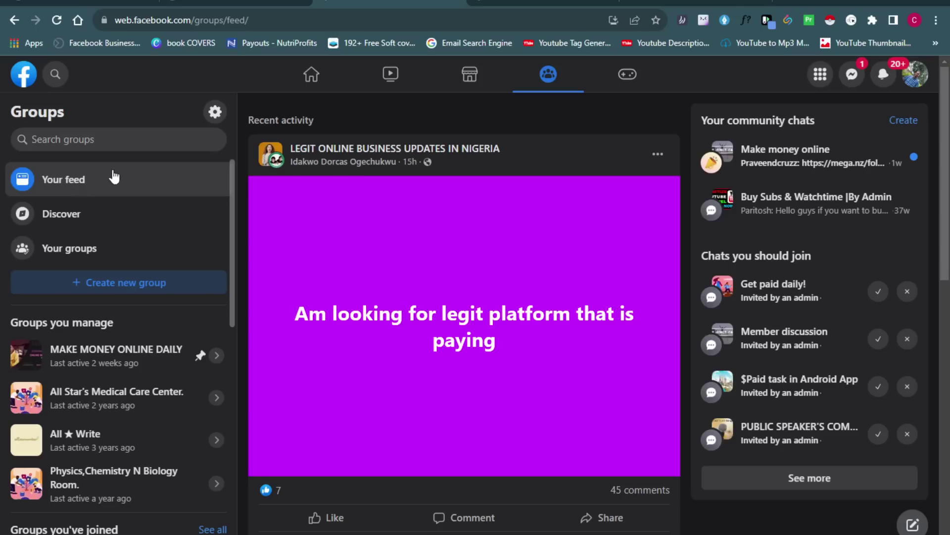
click(219, 21)
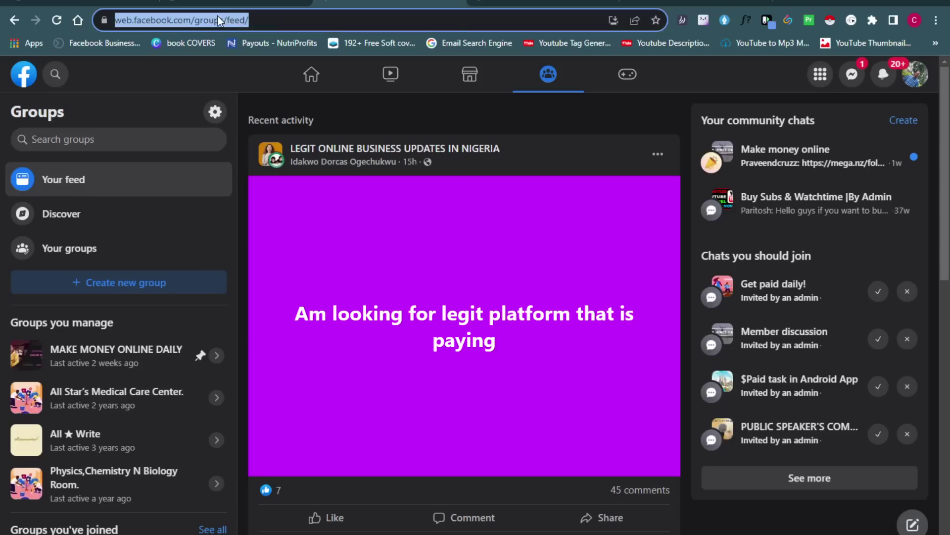
right_click(218, 21)
click(263, 89)
click(114, 4)
click(453, 285)
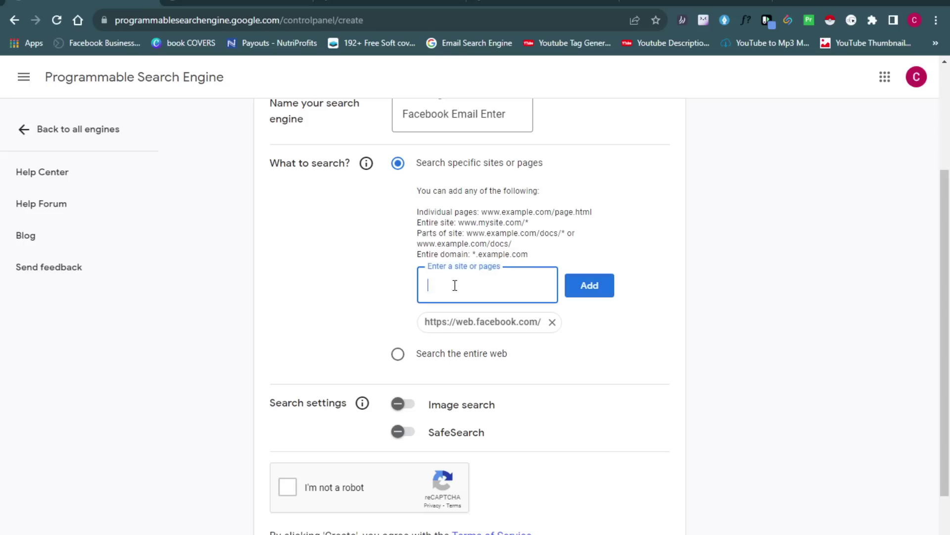
key(ctrl+v)
click(595, 295)
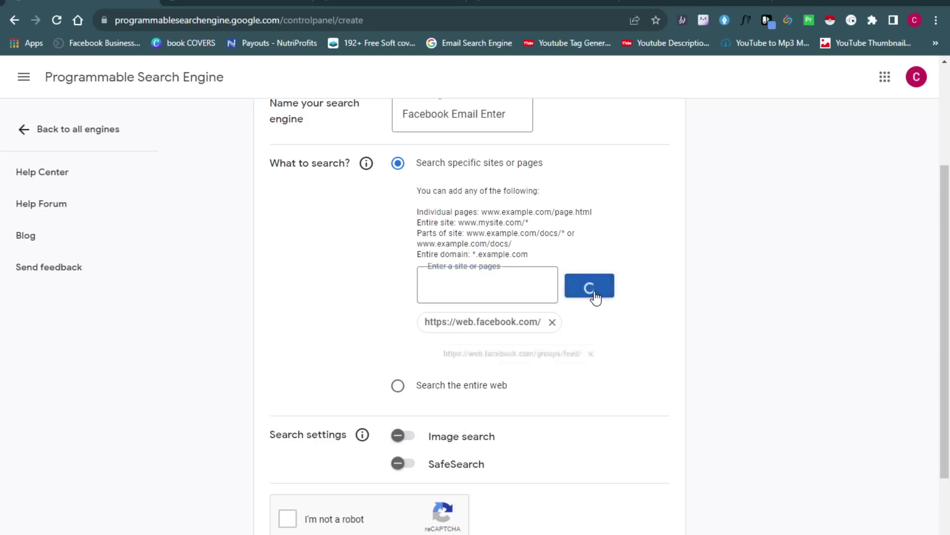
click(364, 3)
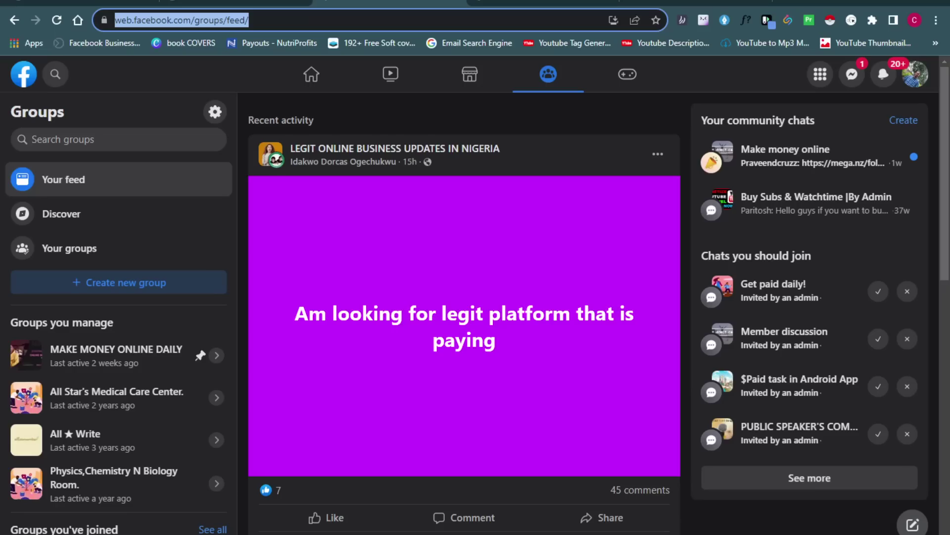
Open Facebook Marketplace and copy its page address to the clipboard
click(352, 21)
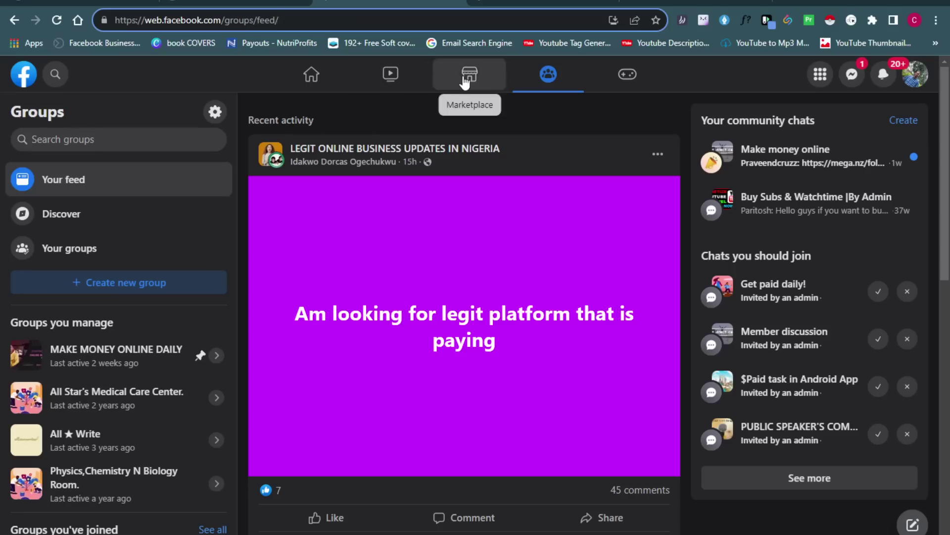
click(466, 78)
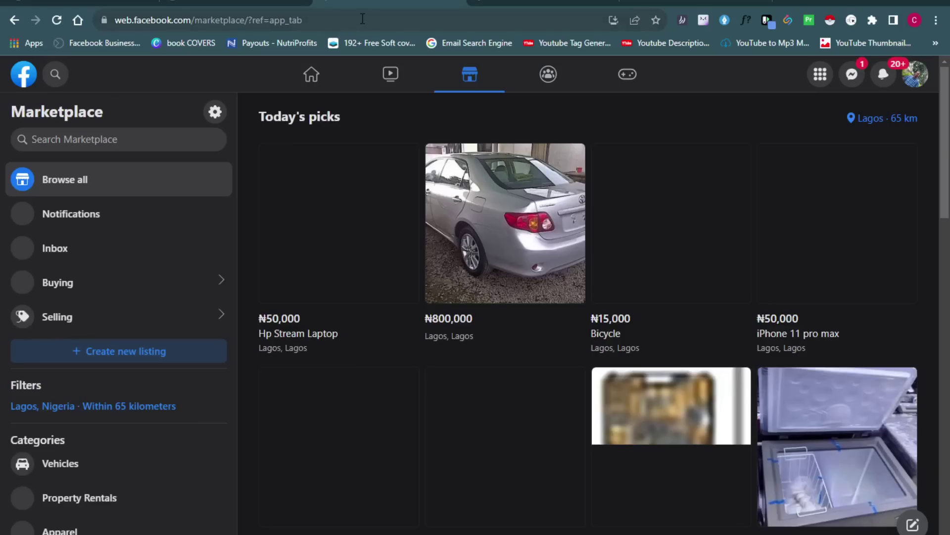
click(288, 21)
right_click(288, 22)
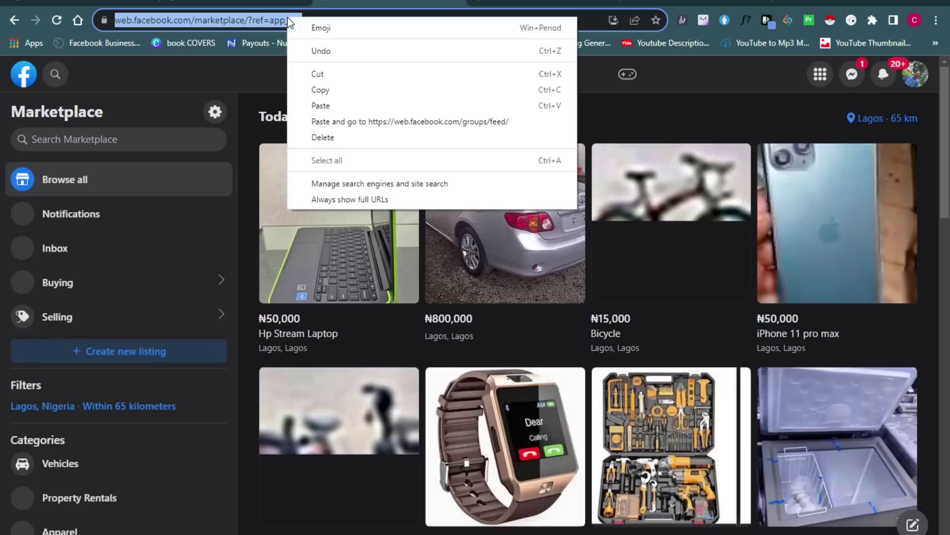
click(314, 89)
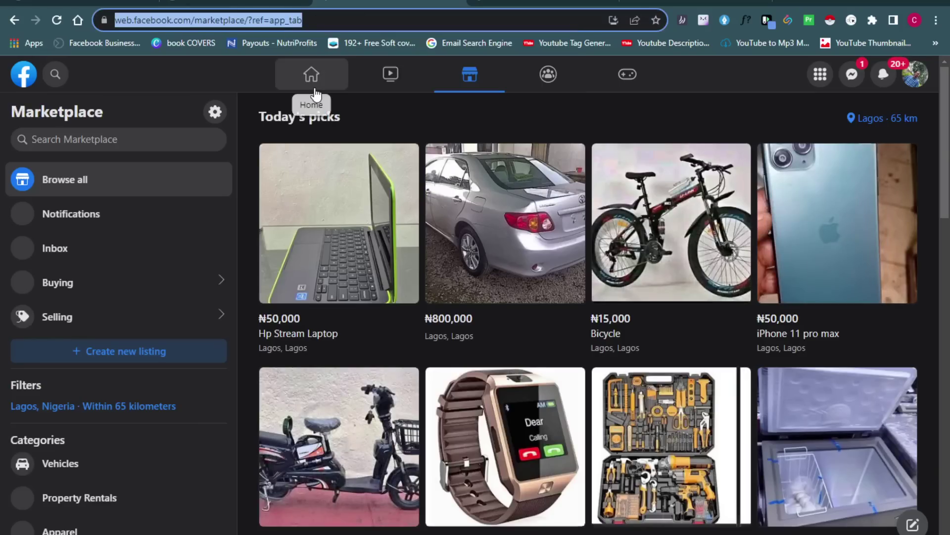
click(238, 6)
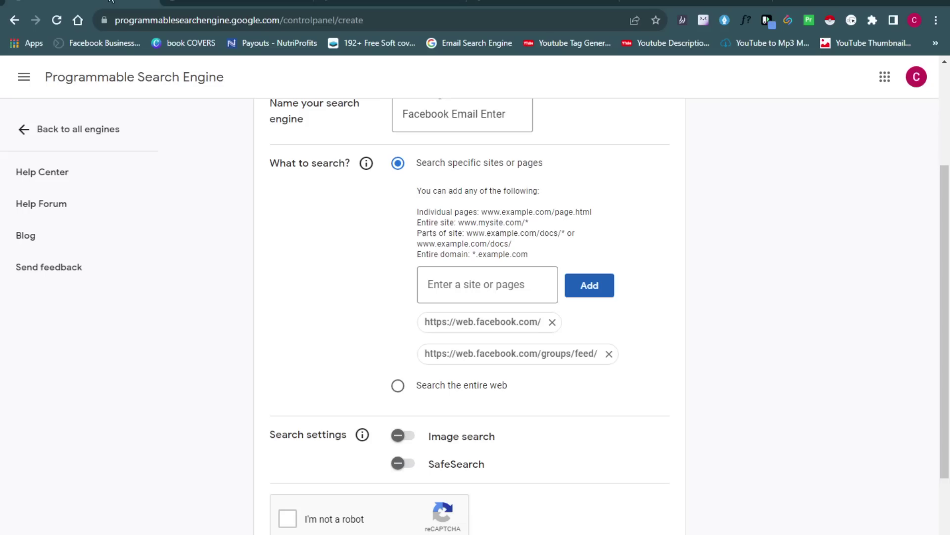
Paste the copied Marketplace URL into the site box and add it as the third site
click(462, 288)
key(ctrl+v)
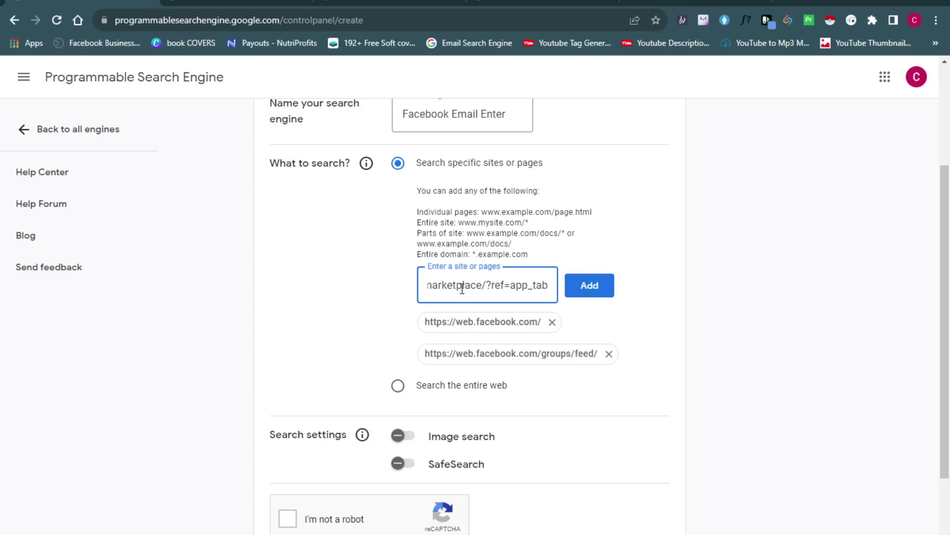
click(590, 297)
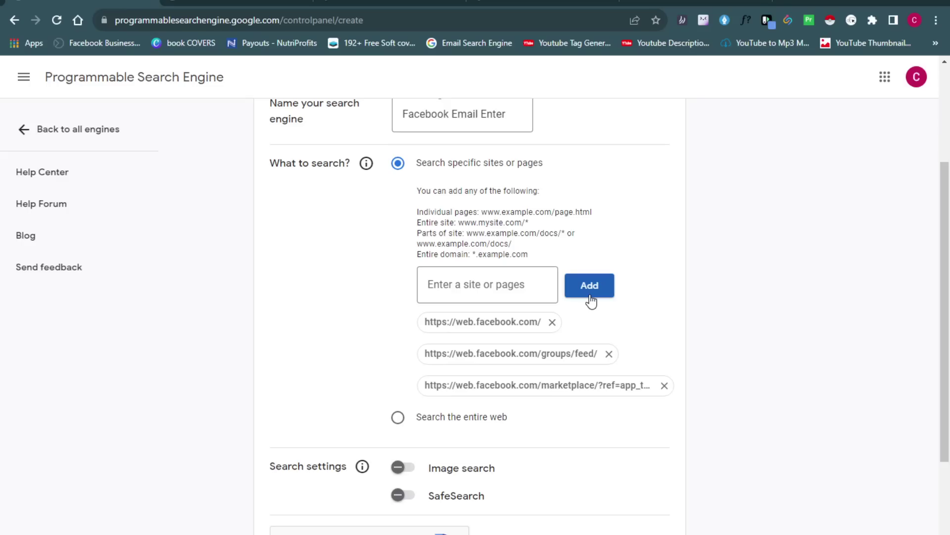
Tick the 'I'm not a robot' checkbox and create the search engine
scroll(916, 303, down, 3)
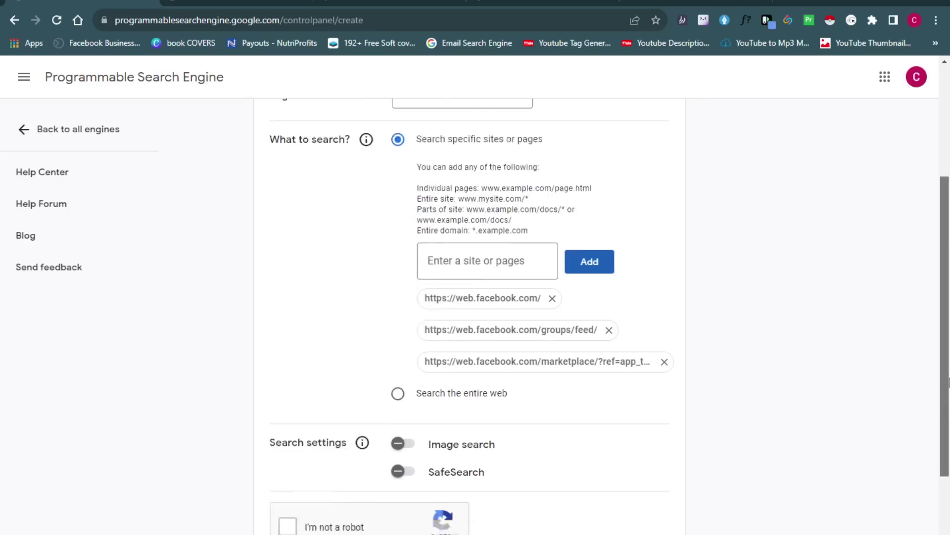
click(288, 422)
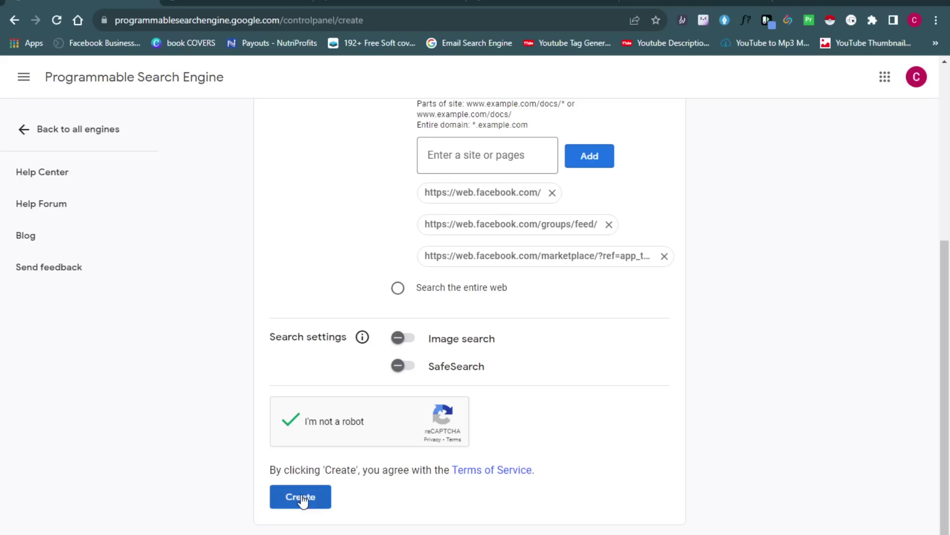
click(301, 498)
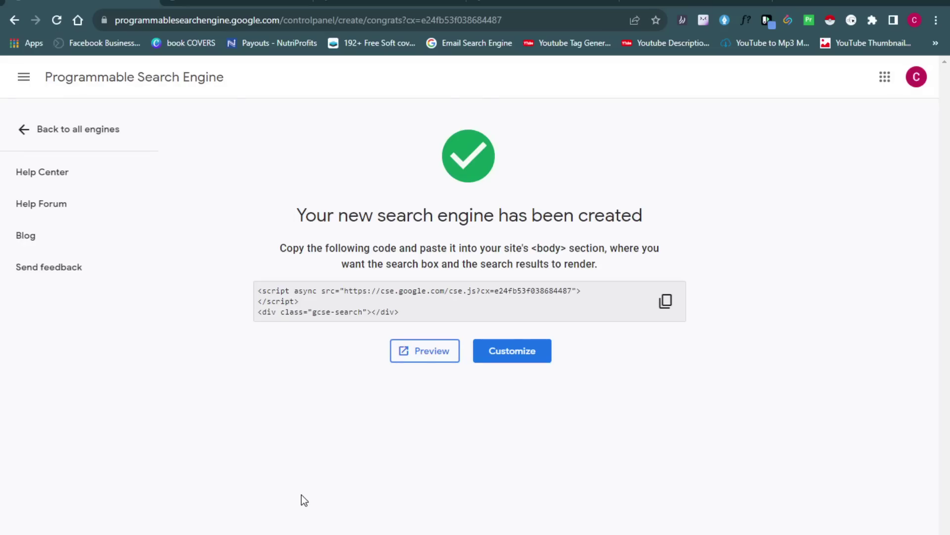
Preview the new engine and run a search for a Gmail address
click(433, 352)
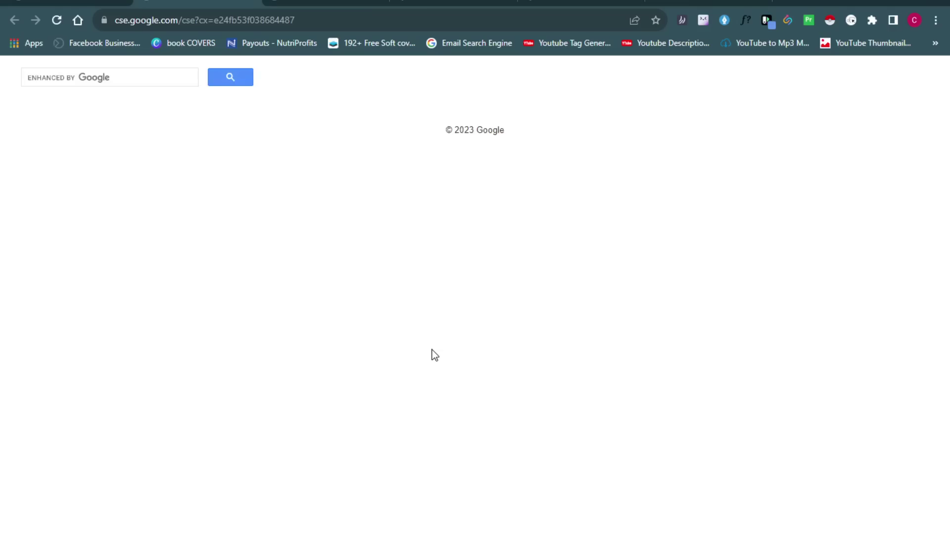
click(128, 76)
text(J)
key(BackSpace)
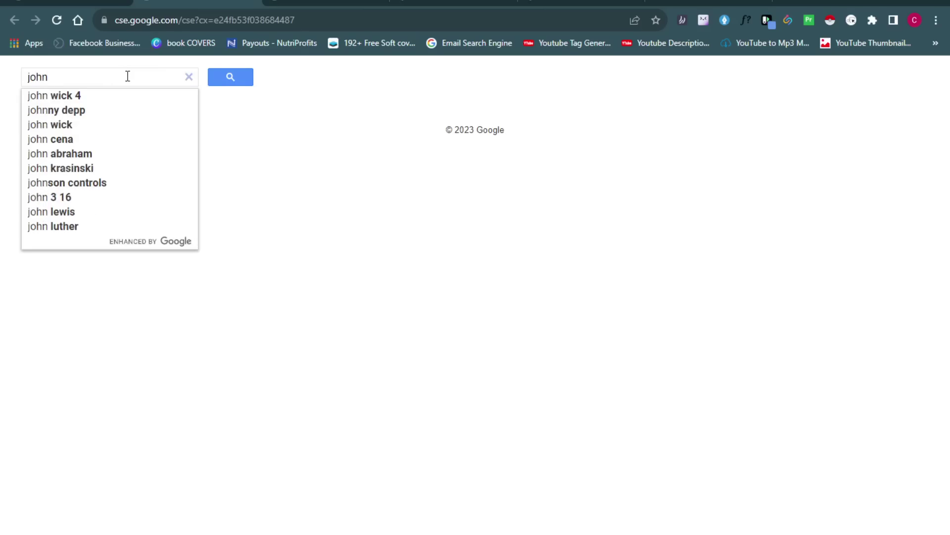
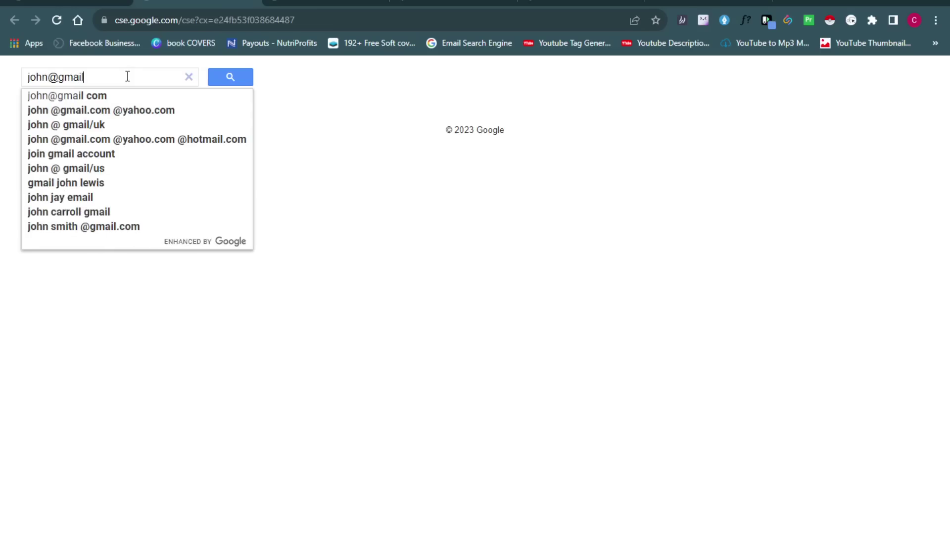
click(230, 80)
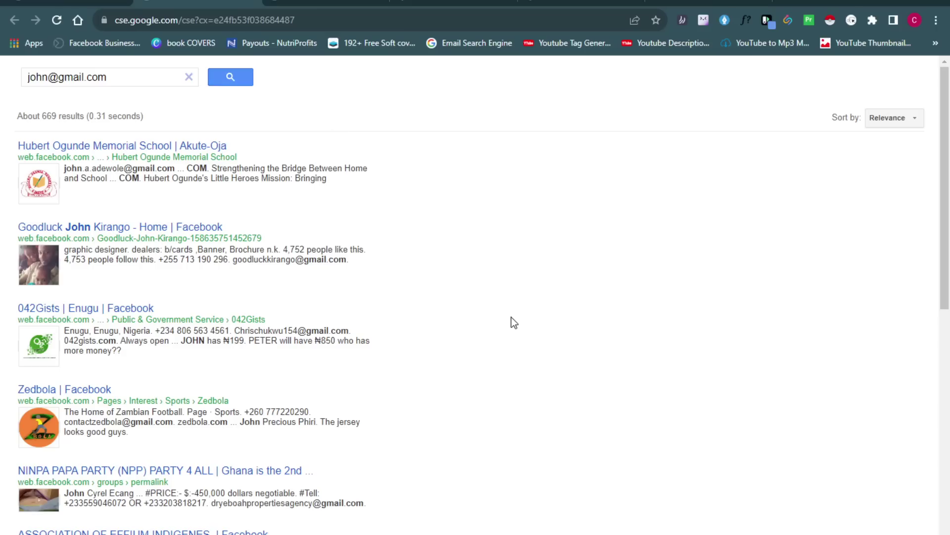
key(ctrl+f)
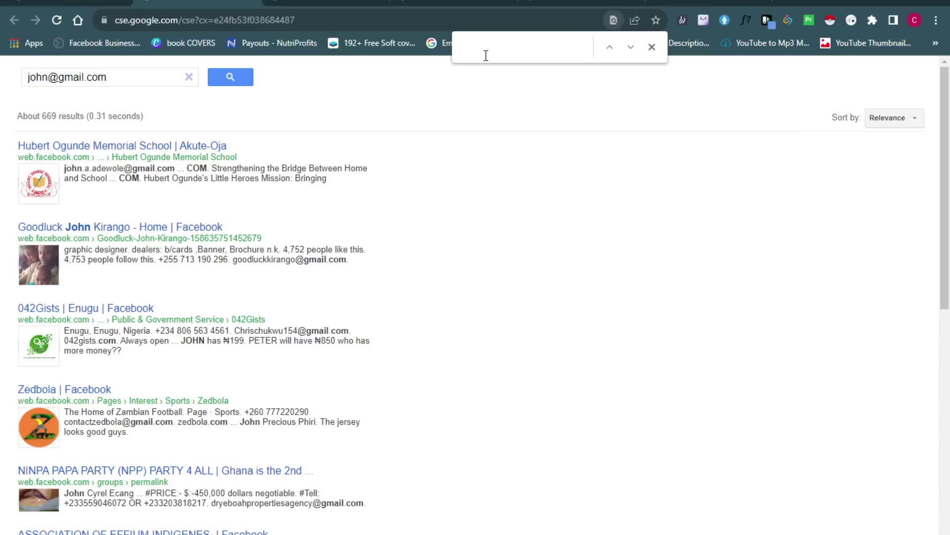
text(@gmail.)
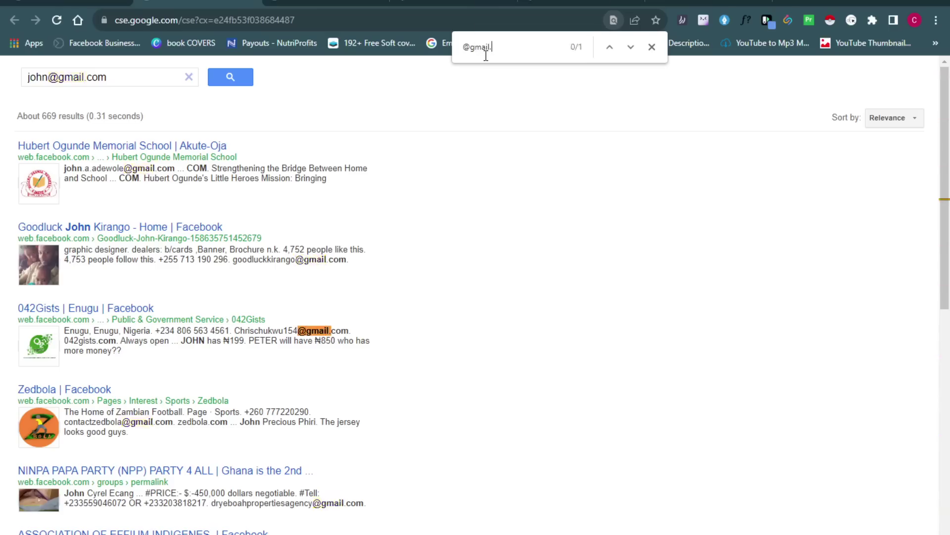
text(com)
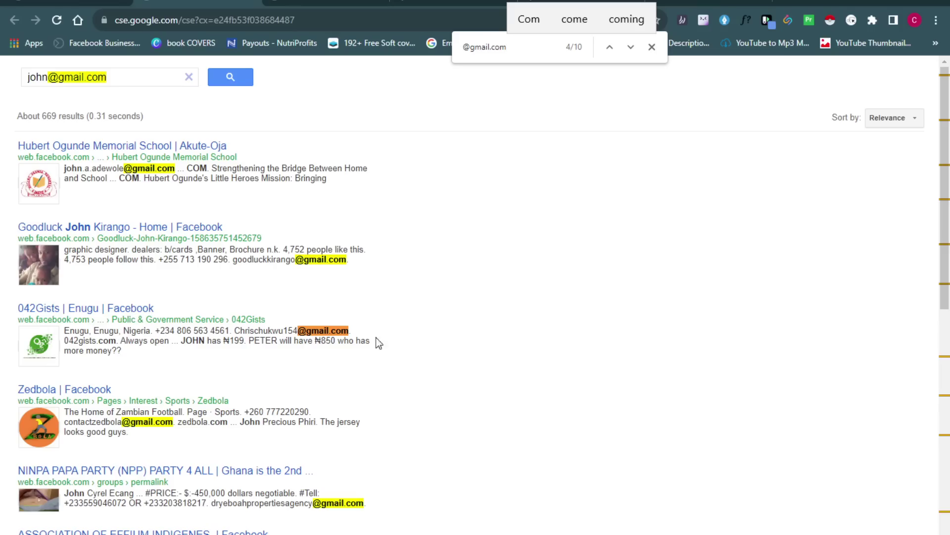
drag(947, 221, 947, 462)
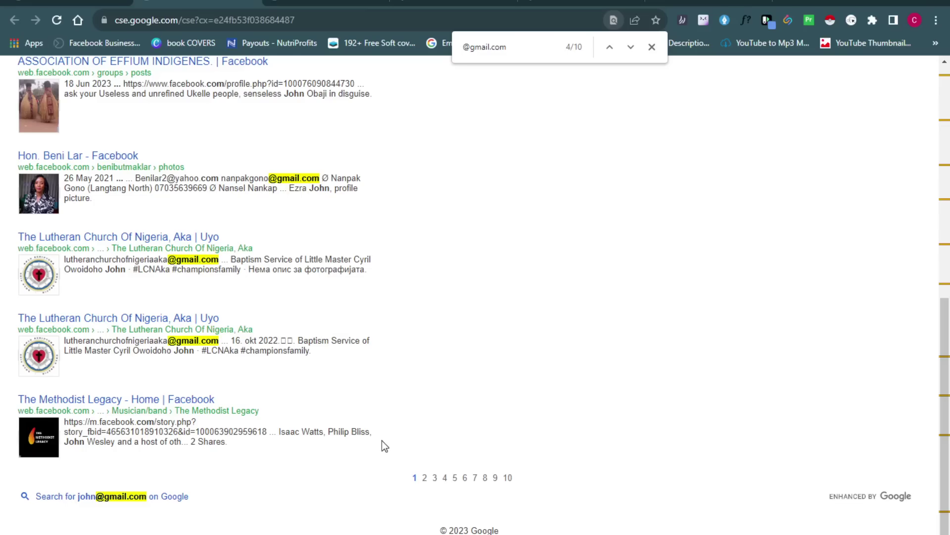
click(424, 477)
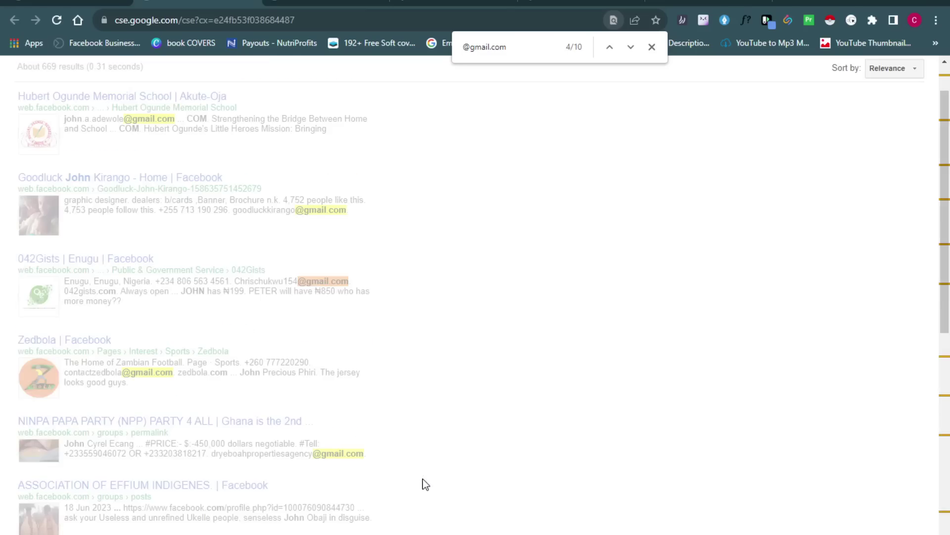
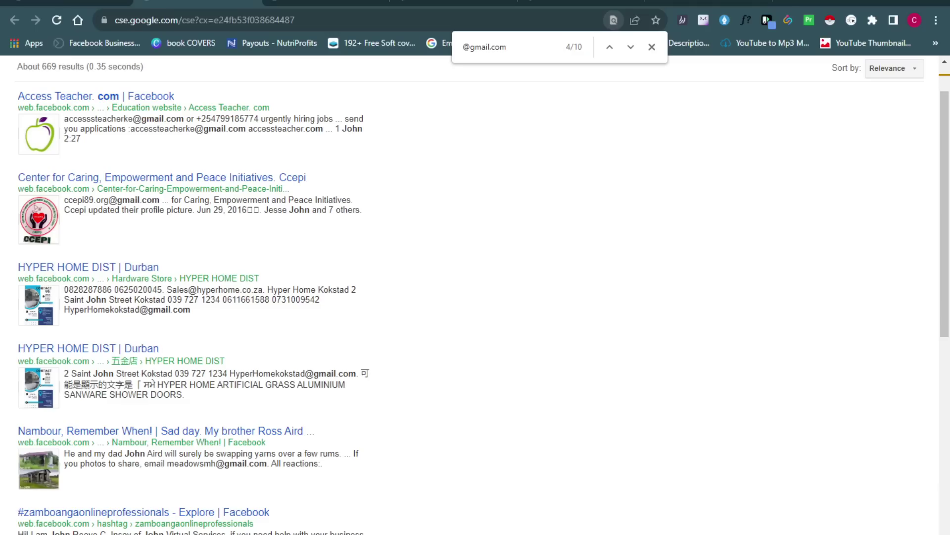
Close the search results tab and go to the Facebook Email Enter engine's settings overview
key(ctrl+w)
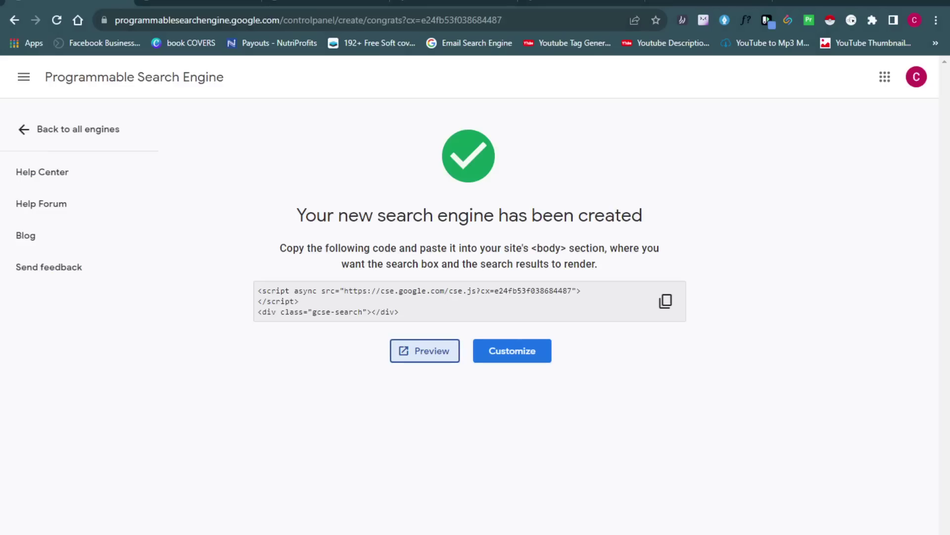
click(513, 360)
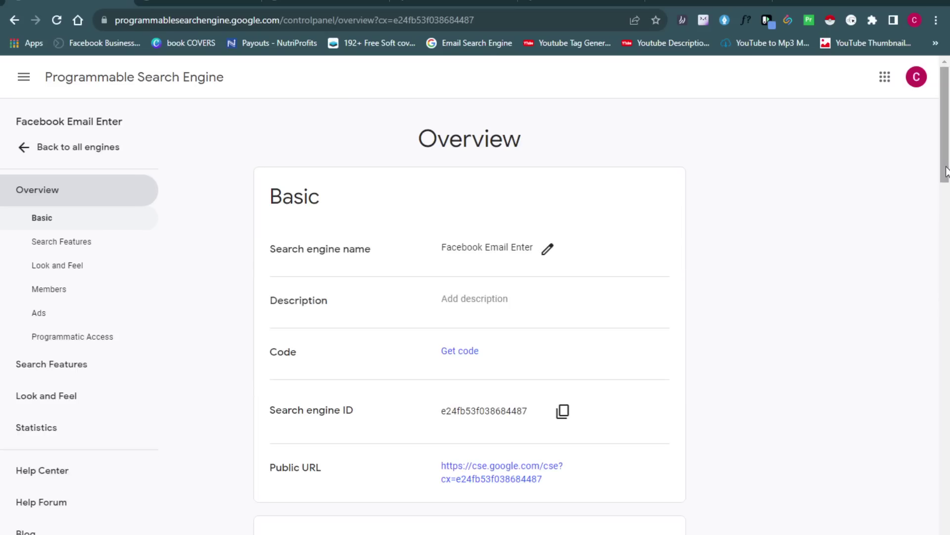
Choose United States as the Region under Search Features
drag(944, 174, 939, 290)
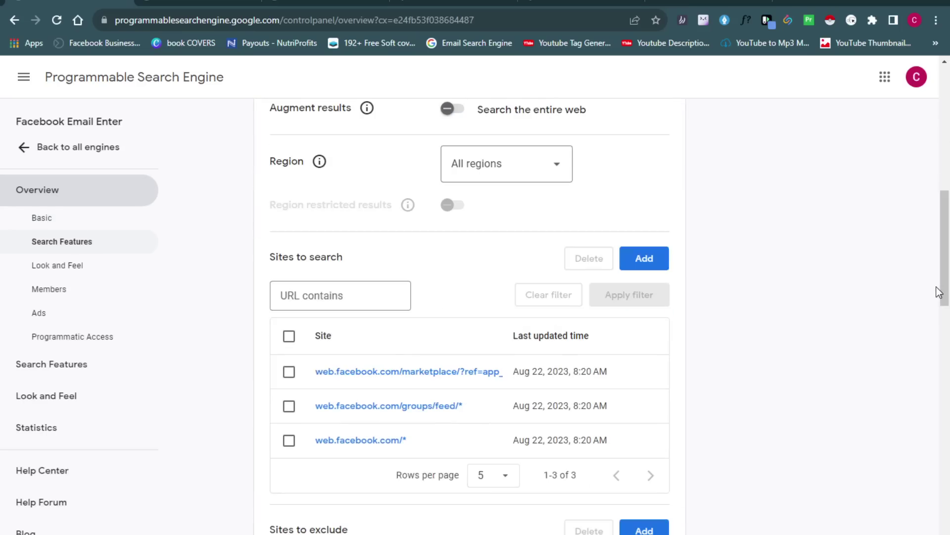
click(555, 175)
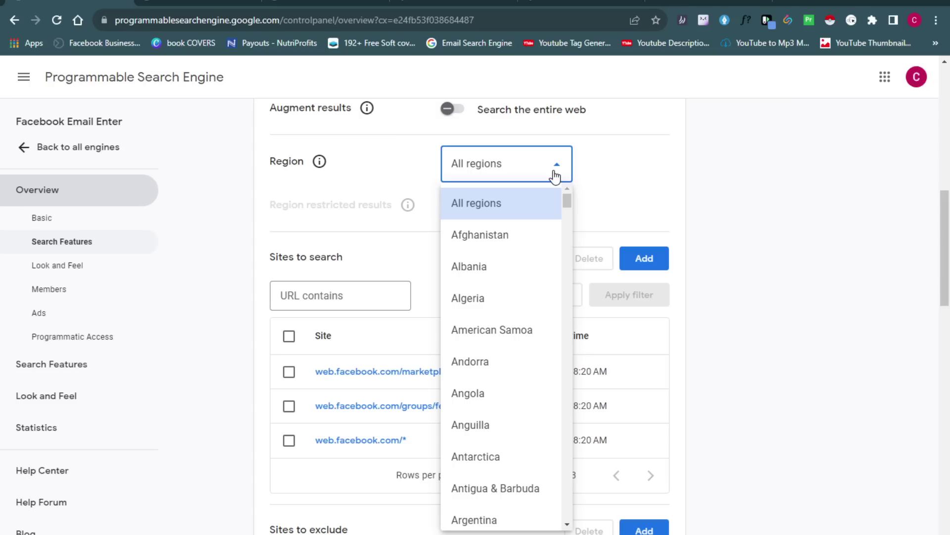
drag(567, 198, 565, 496)
click(513, 460)
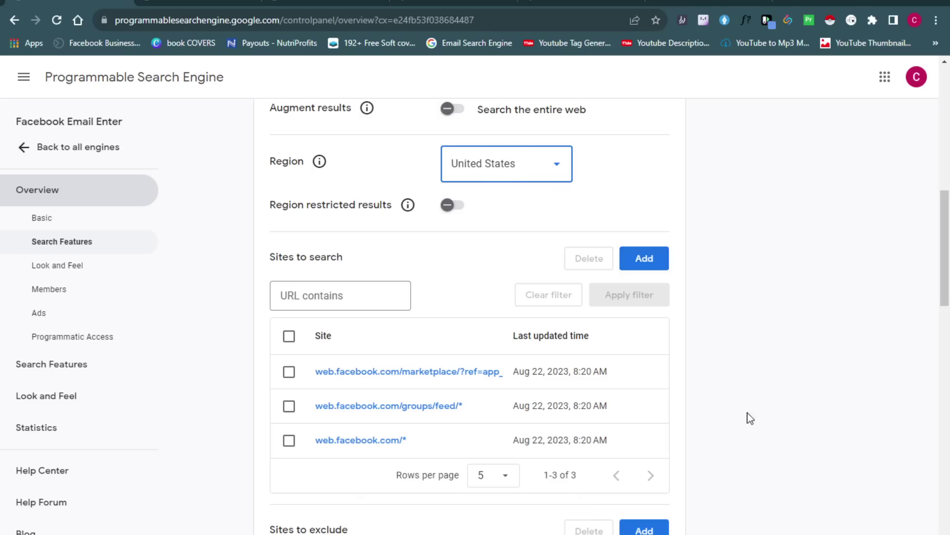
scroll(946, 294, down, 1)
drag(949, 293, 948, 379)
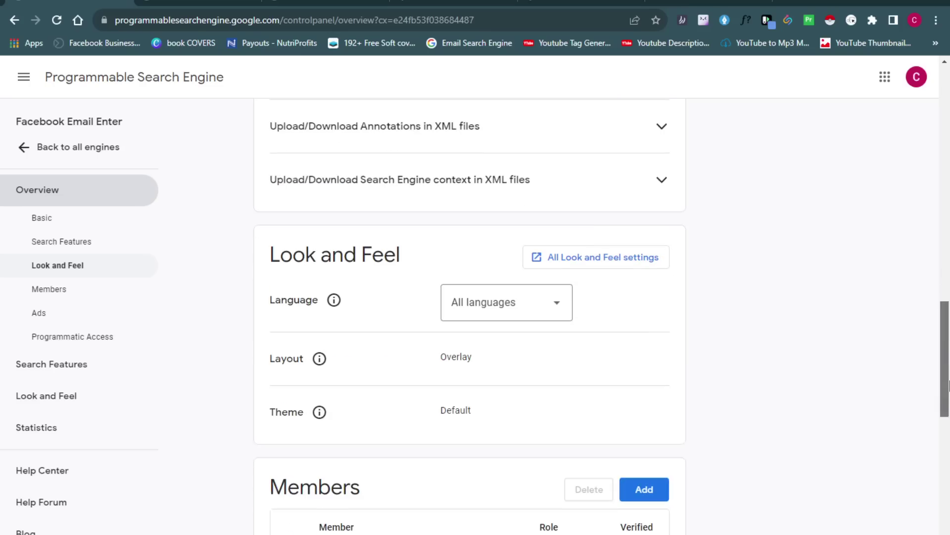
click(557, 308)
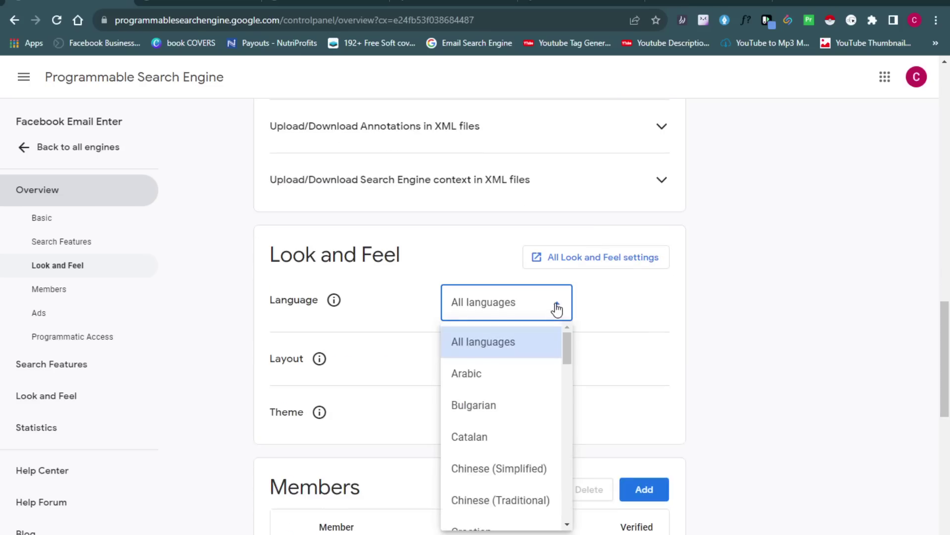
drag(568, 355, 562, 452)
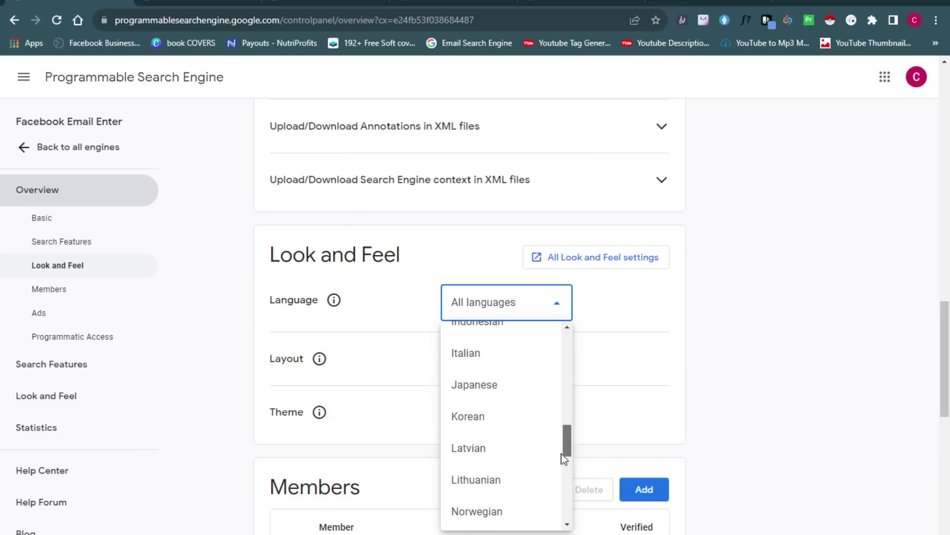
click(800, 339)
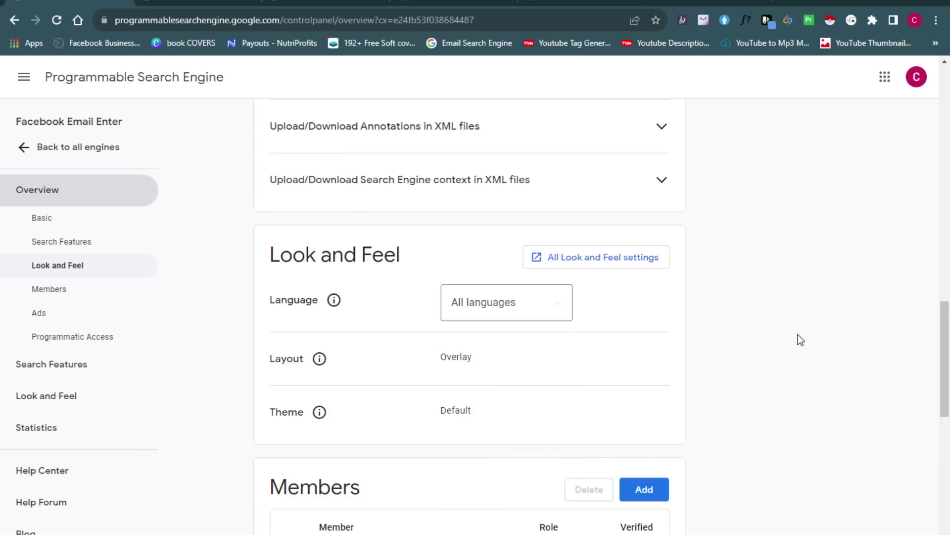
drag(944, 399, 948, 186)
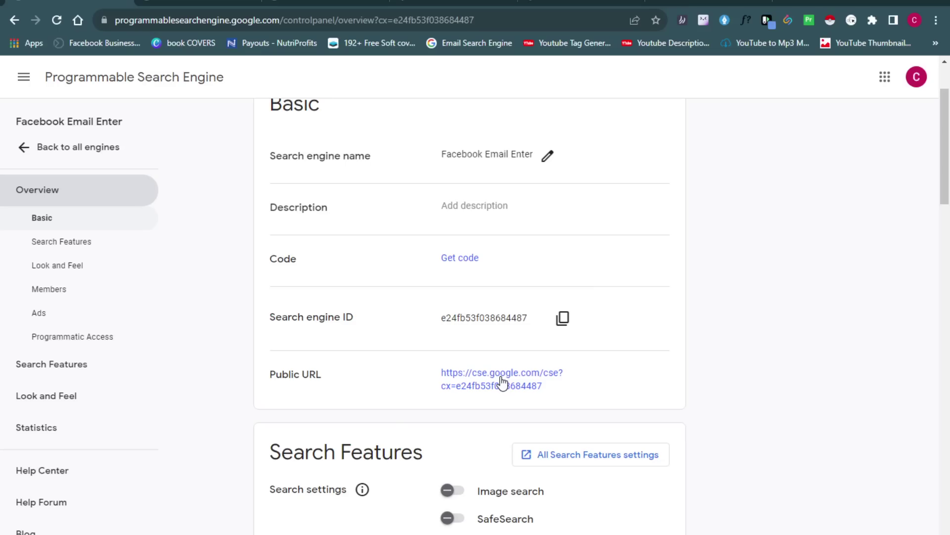
Open the engine's Public URL in a new tab and switch to it
right_click(503, 381)
click(510, 387)
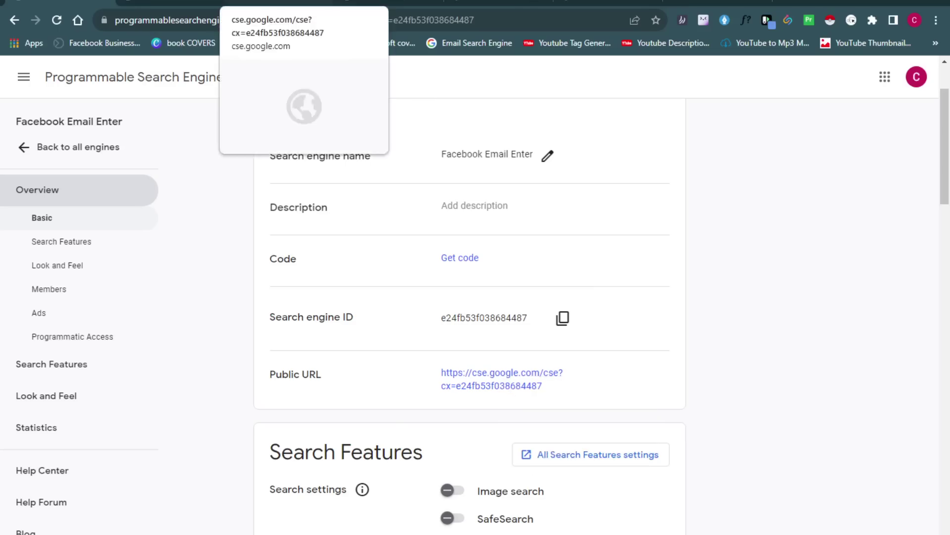
click(277, 3)
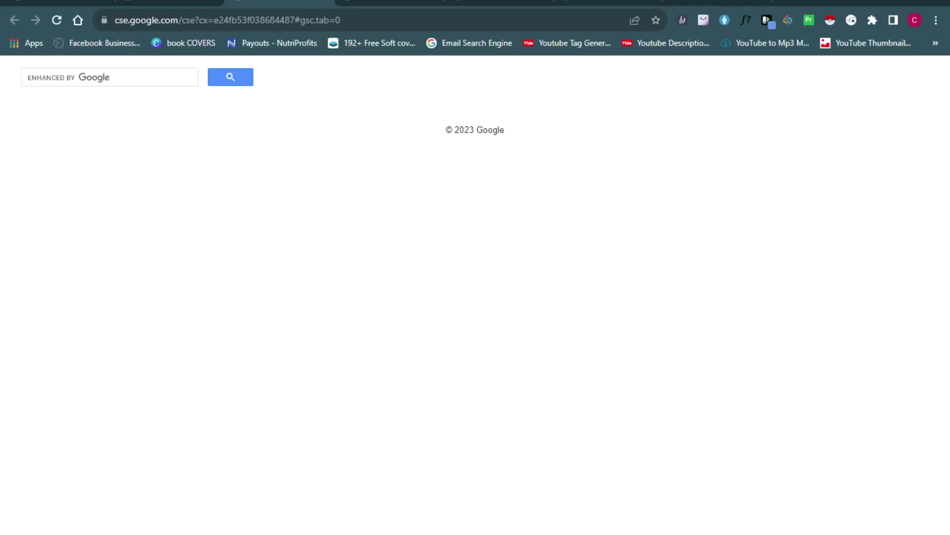
click(140, 75)
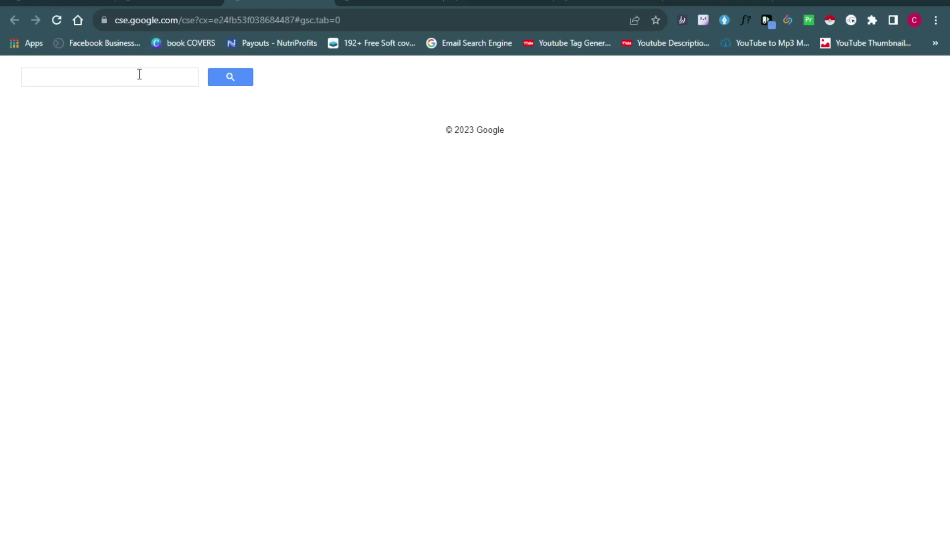
text(J)
key(BackSpace)
text(jo)
key(BackSpace)
key(BackSpace)
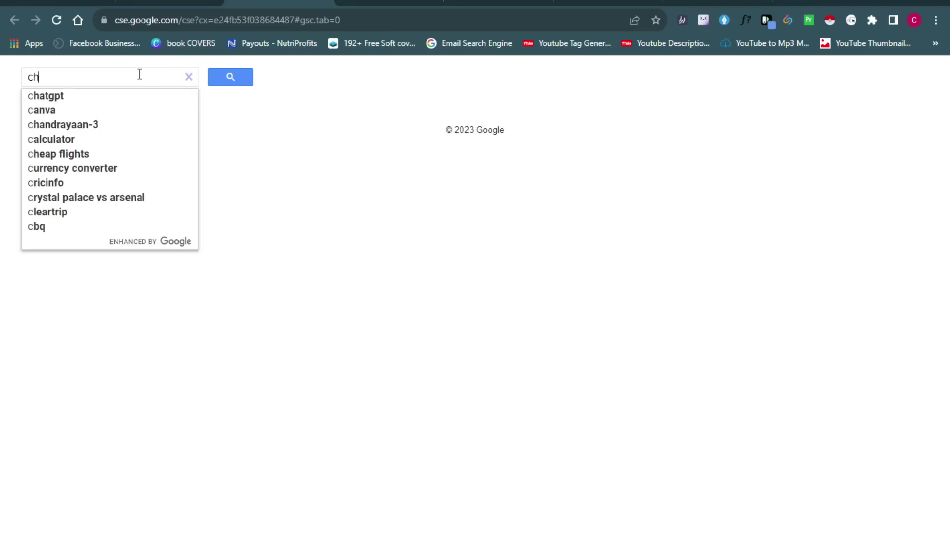
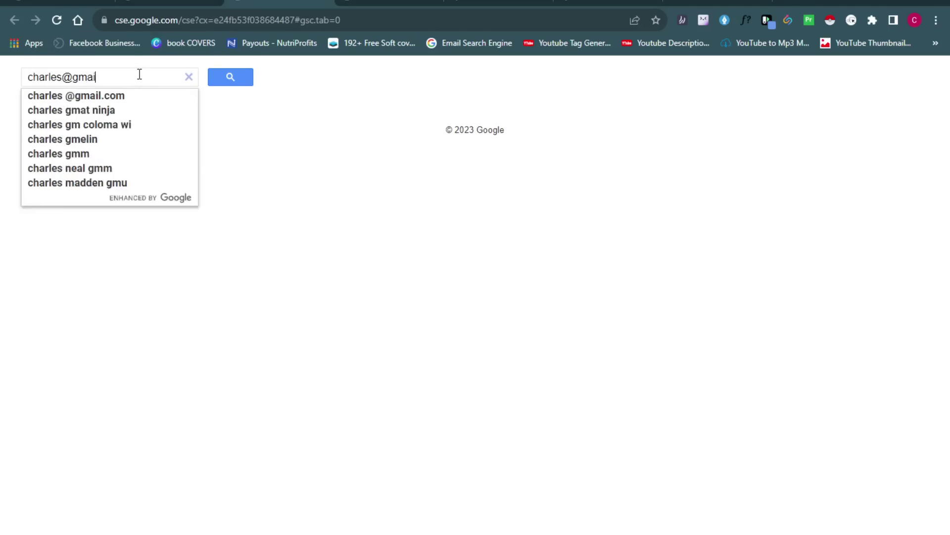
key(Return)
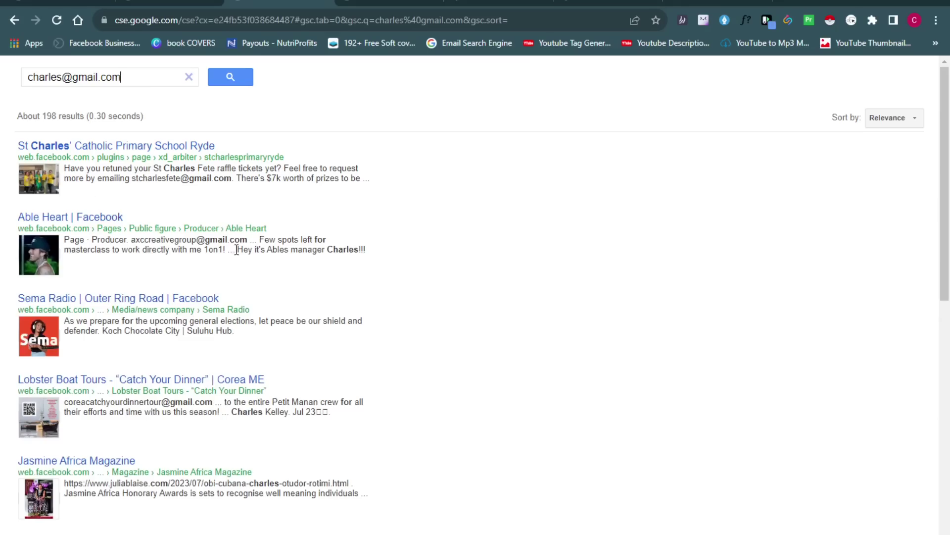
drag(948, 187, 935, 416)
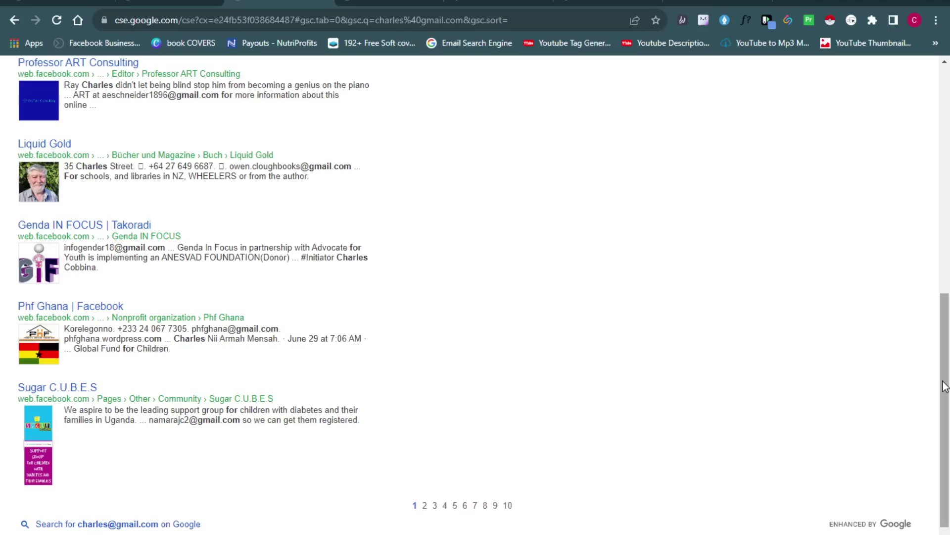
drag(944, 387, 949, 122)
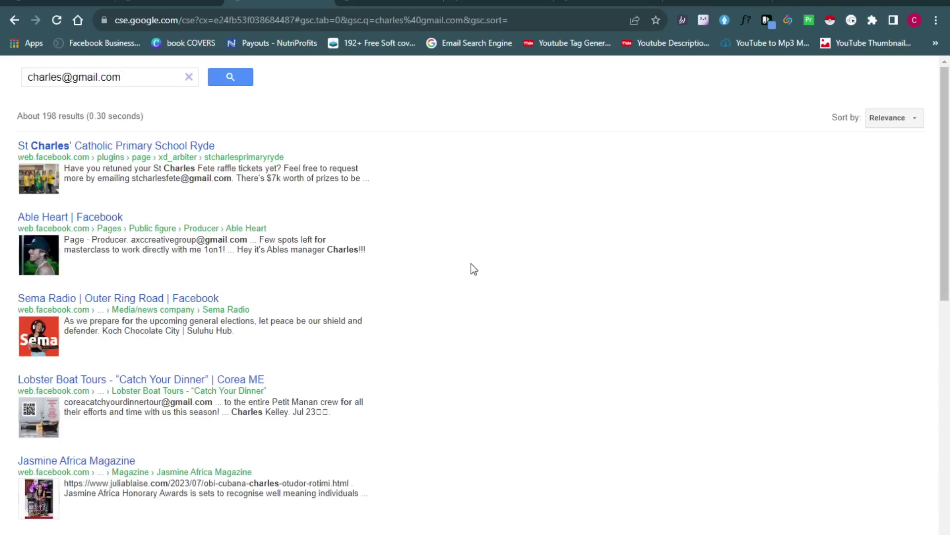
key(ctrl+a)
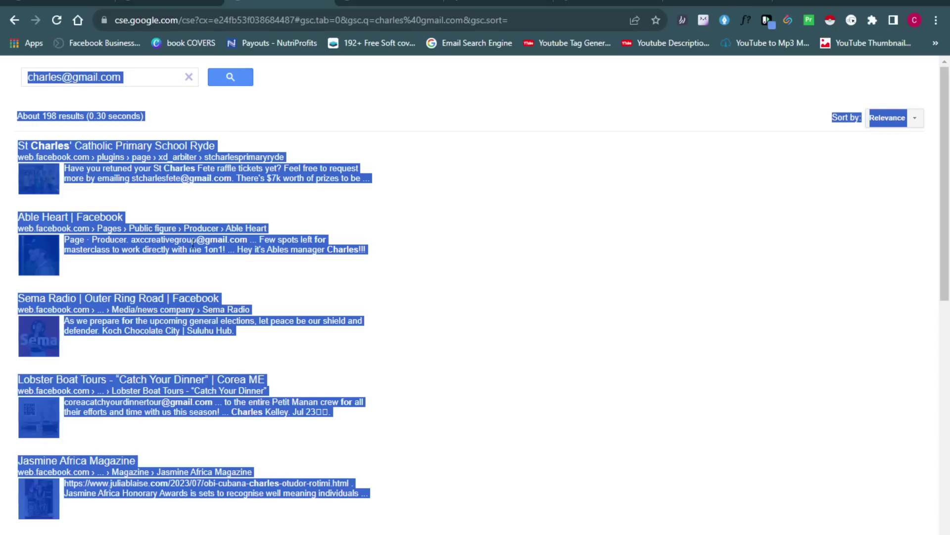
right_click(191, 239)
click(208, 250)
click(718, 2)
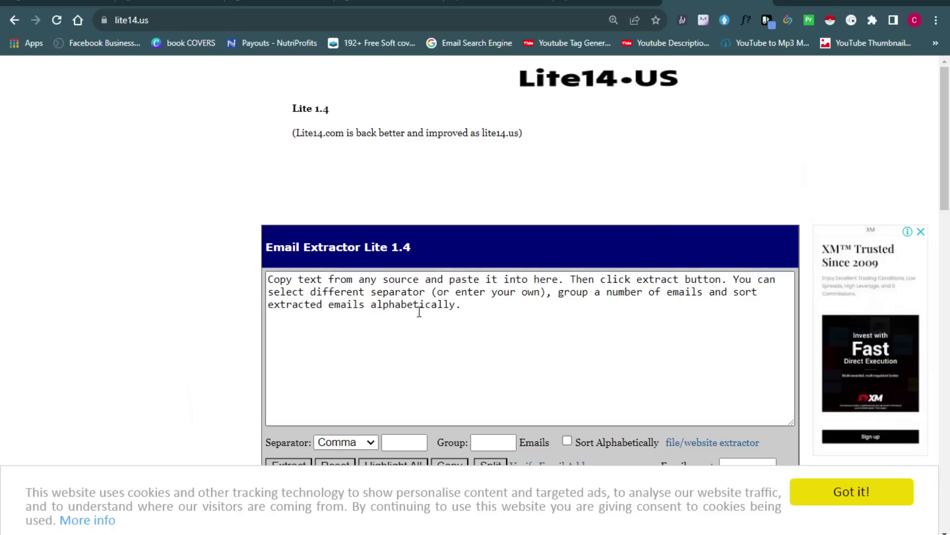
Paste the copied search results into the extractor's text box
click(398, 300)
key(ctrl+v)
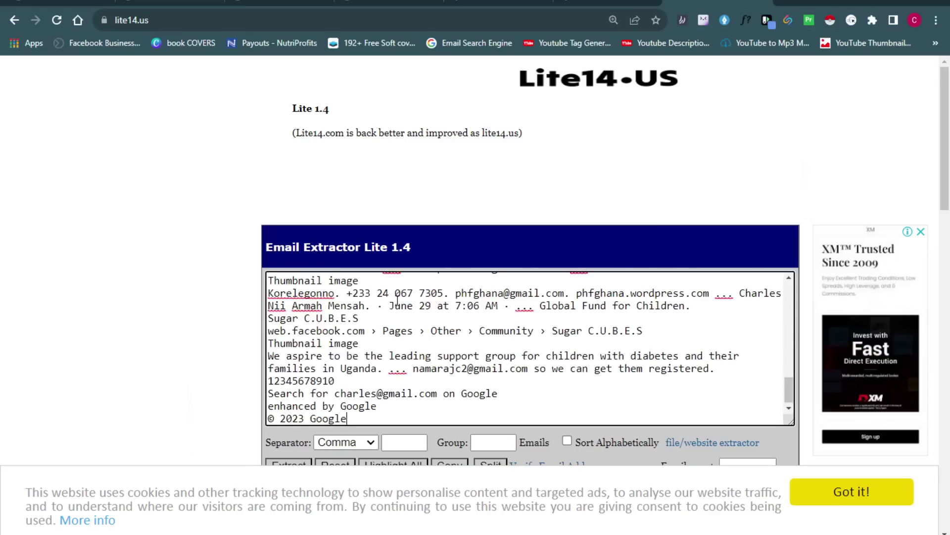
scroll(949, 198, down, 2)
scroll(949, 198, down, 2)
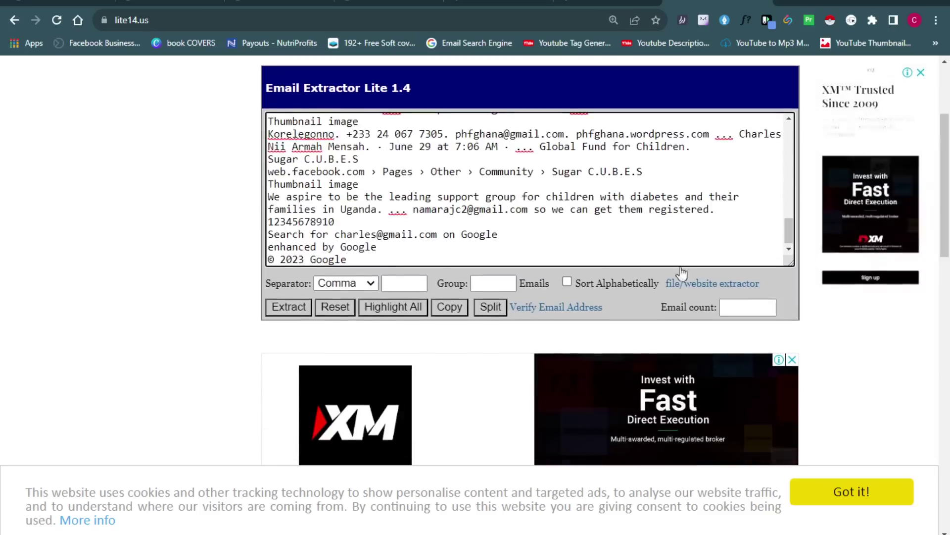
Extract the addresses with New Line as separator and select the nine results
drag(267, 286, 349, 286)
click(349, 287)
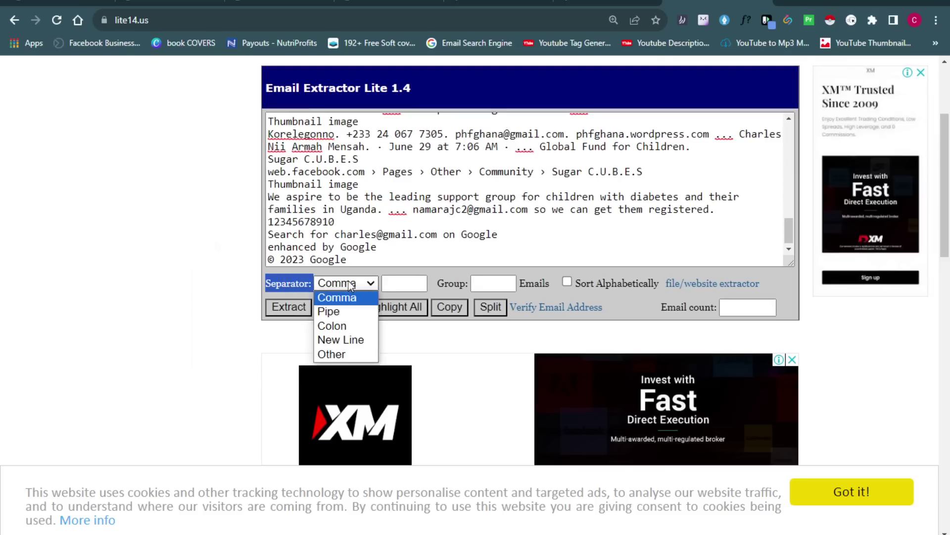
click(347, 340)
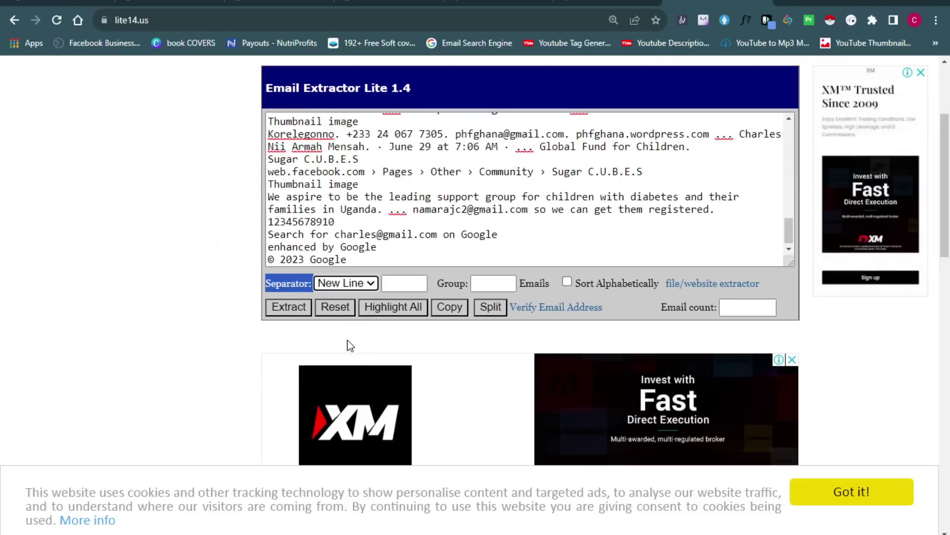
click(291, 307)
drag(395, 235, 268, 119)
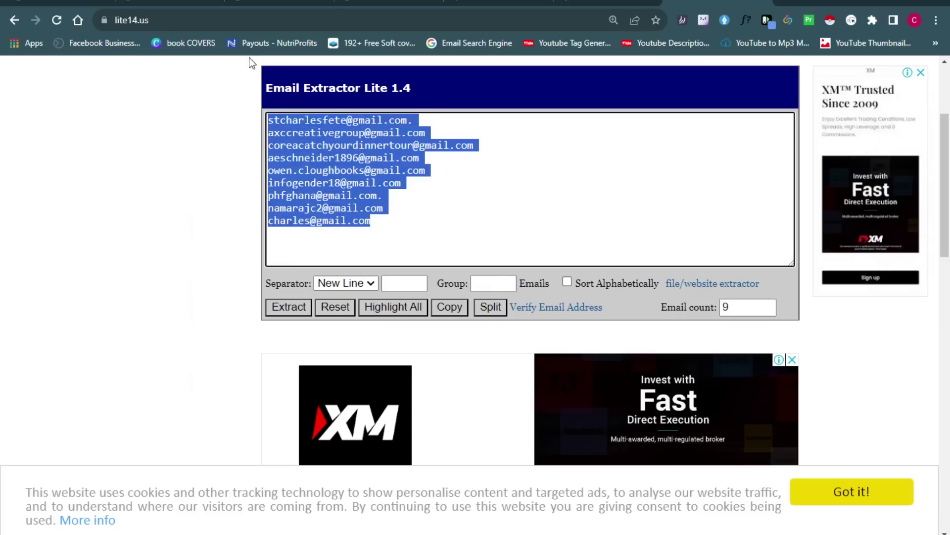
click(277, 3)
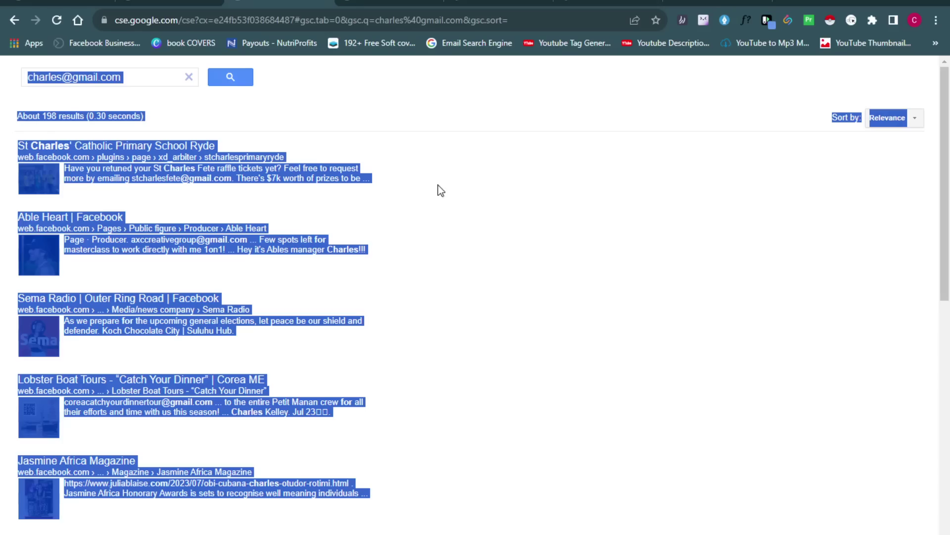
Copy all text from the second page of search results
click(488, 291)
drag(947, 208, 947, 448)
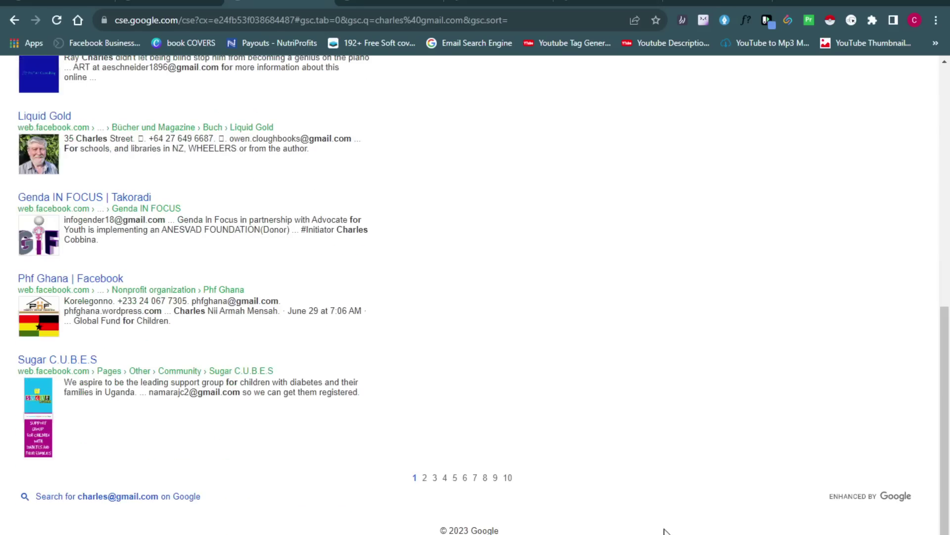
click(425, 479)
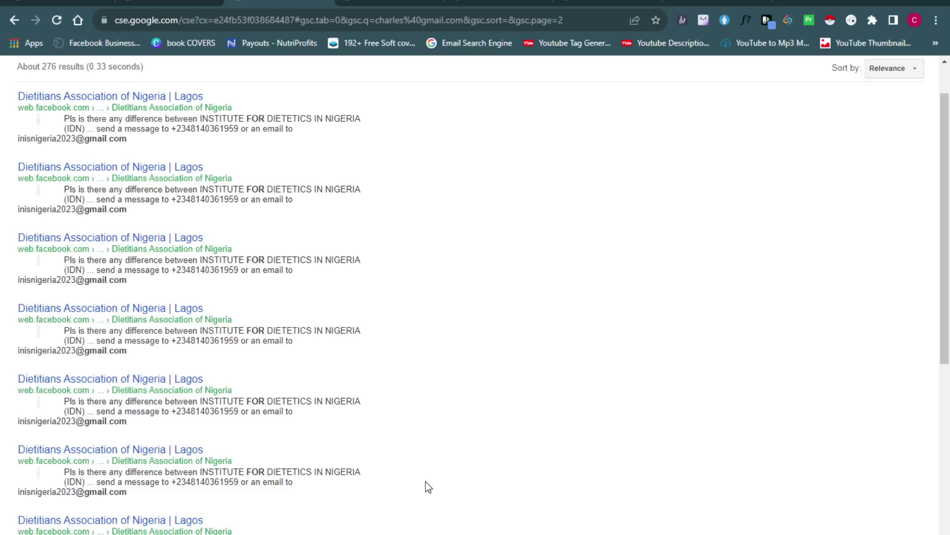
key(ctrl+a)
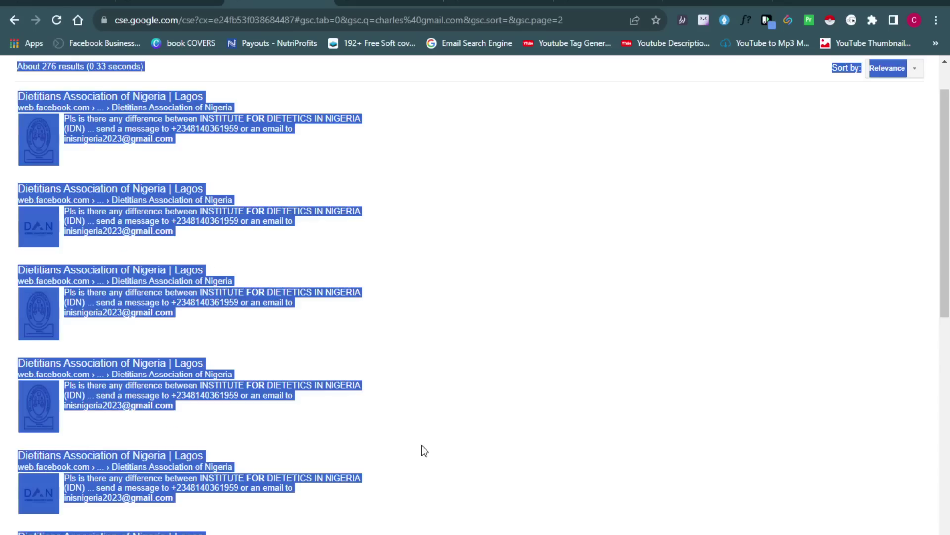
right_click(139, 271)
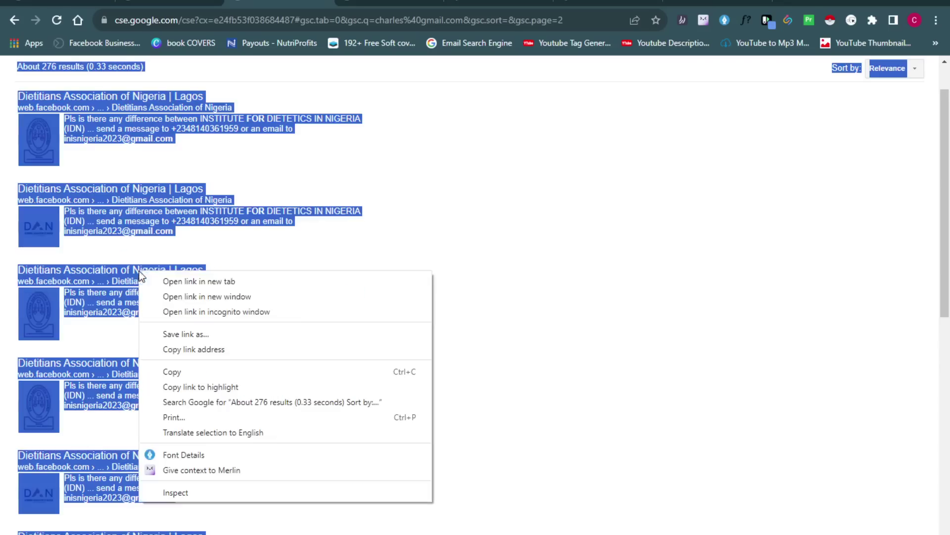
click(171, 372)
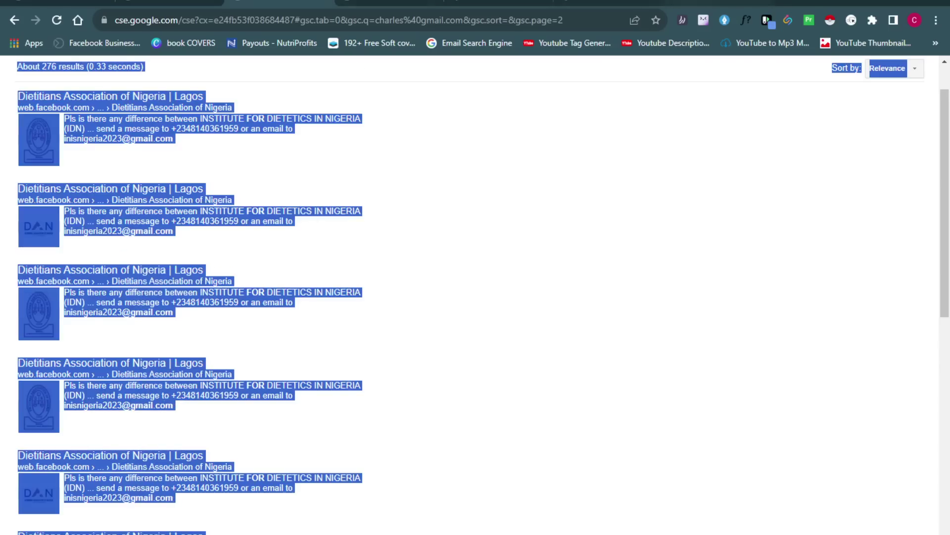
Paste page 2's text after the last address in the extractor and extract again
click(703, 6)
click(376, 243)
click(334, 245)
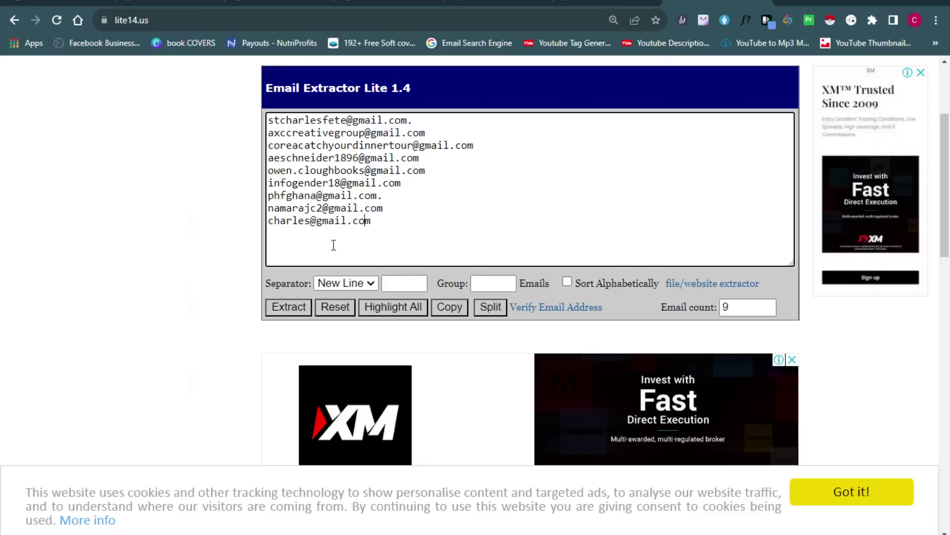
key(ctrl+v)
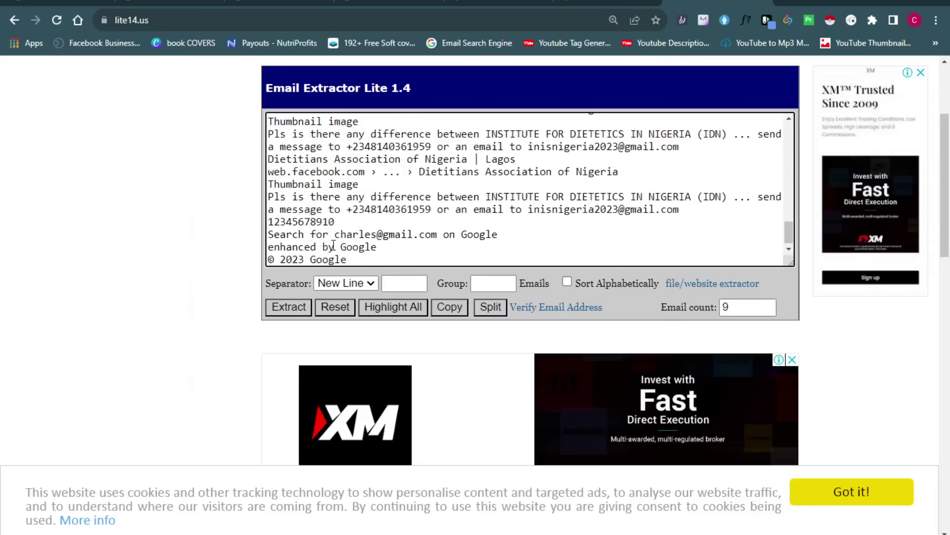
click(287, 312)
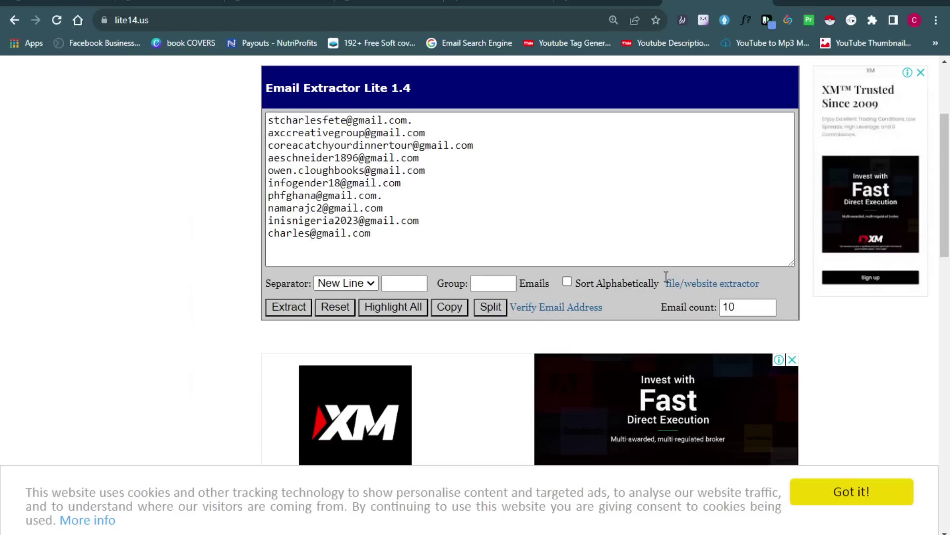